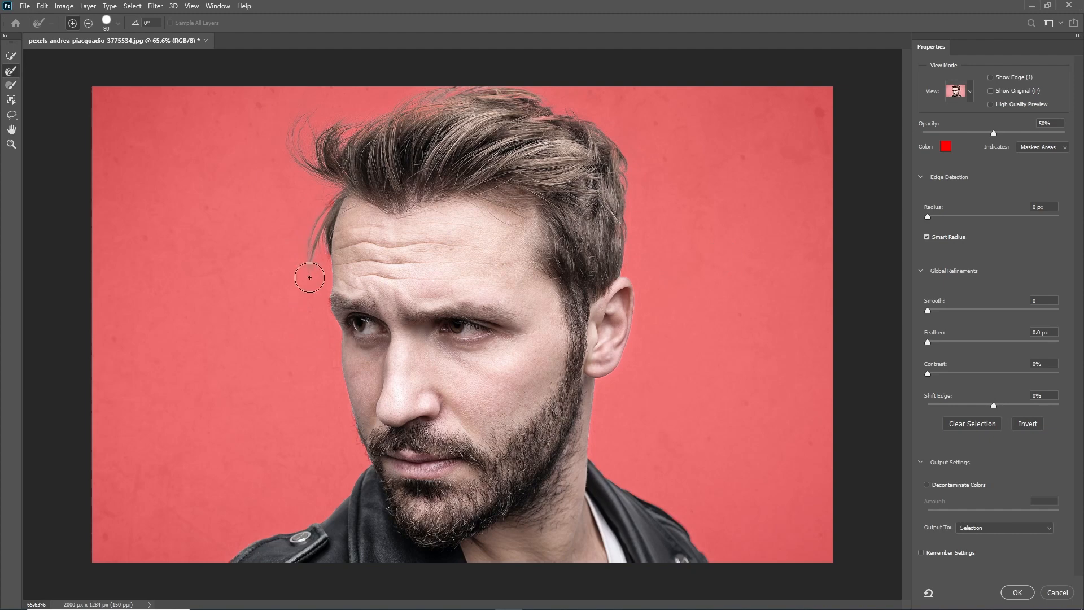
Decontaminate the colours of the refined portrait selection and output it to a new layer with a layer mask
click(925, 484)
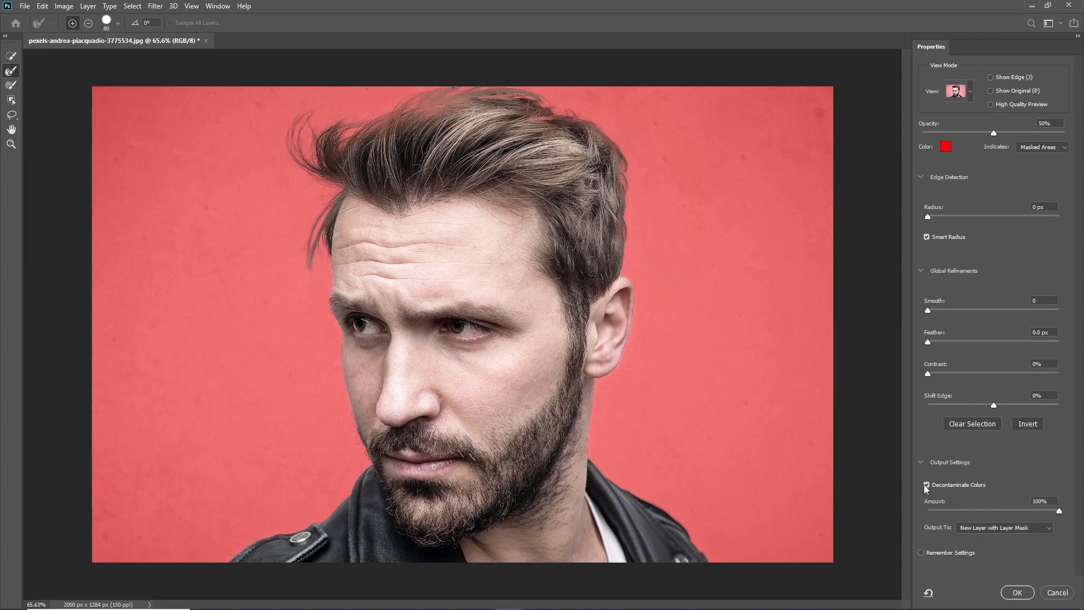
click(1016, 592)
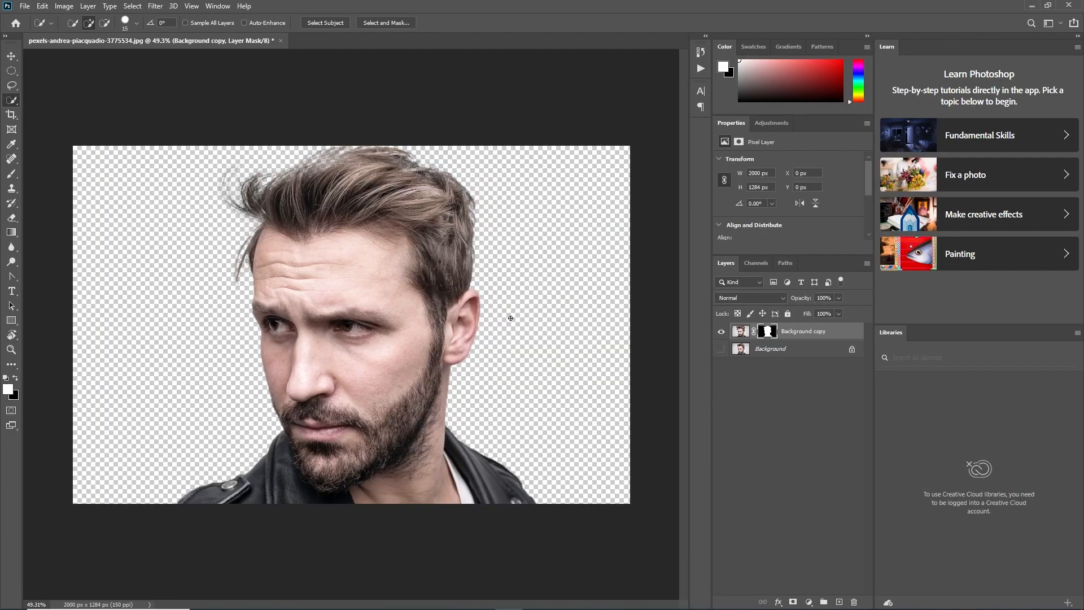
click(12, 56)
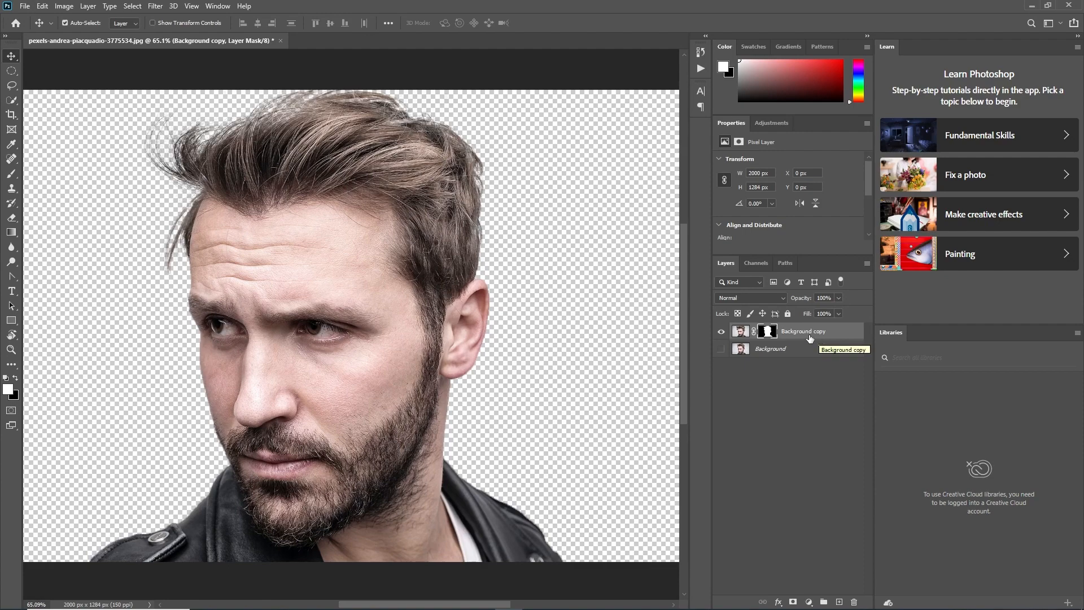
Load the portrait's layer mask as a selection, save it as a new channel named selection, and deselect
ctrl+click(767, 331)
click(132, 6)
click(164, 255)
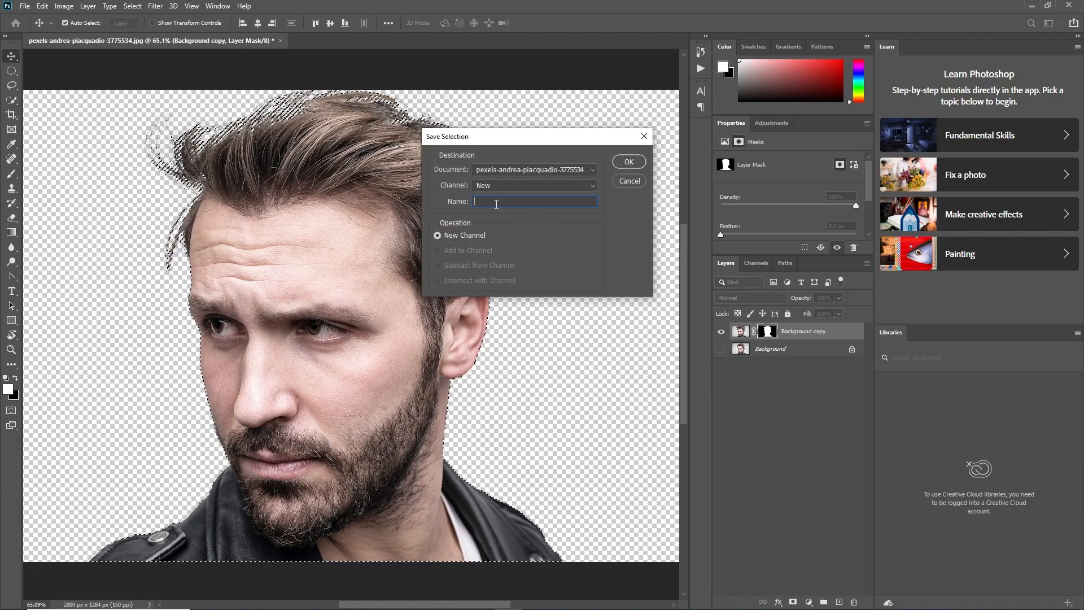
text(selection)
click(629, 162)
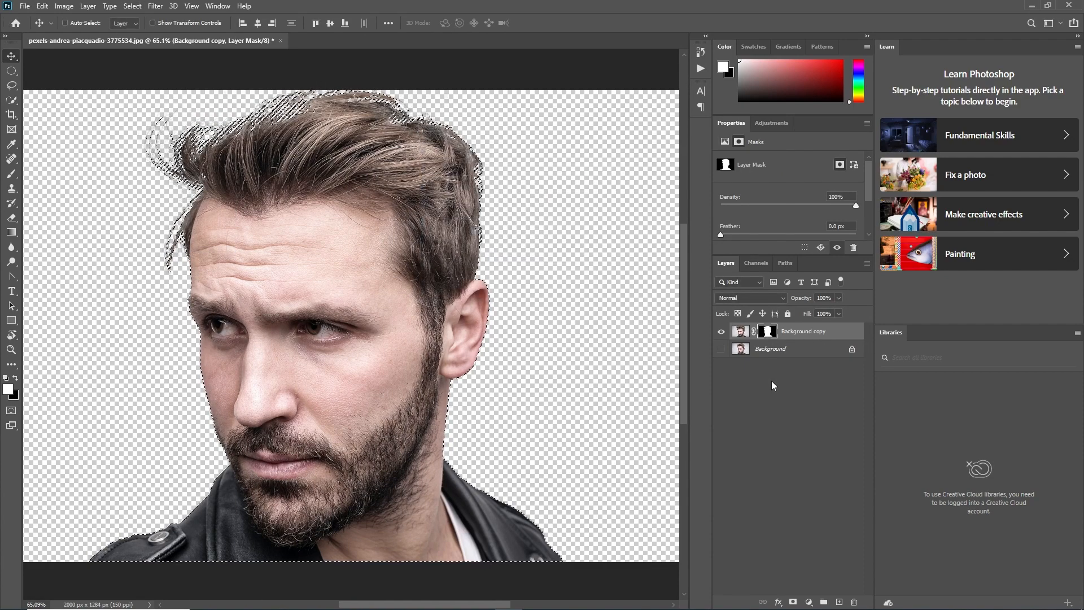
key(ctrl+d)
Add a new layer directly beneath the cut-out portrait layer and fill it with black
scroll(234, 205, down, 2)
scroll(234, 206, up, 1)
click(798, 378)
click(796, 334)
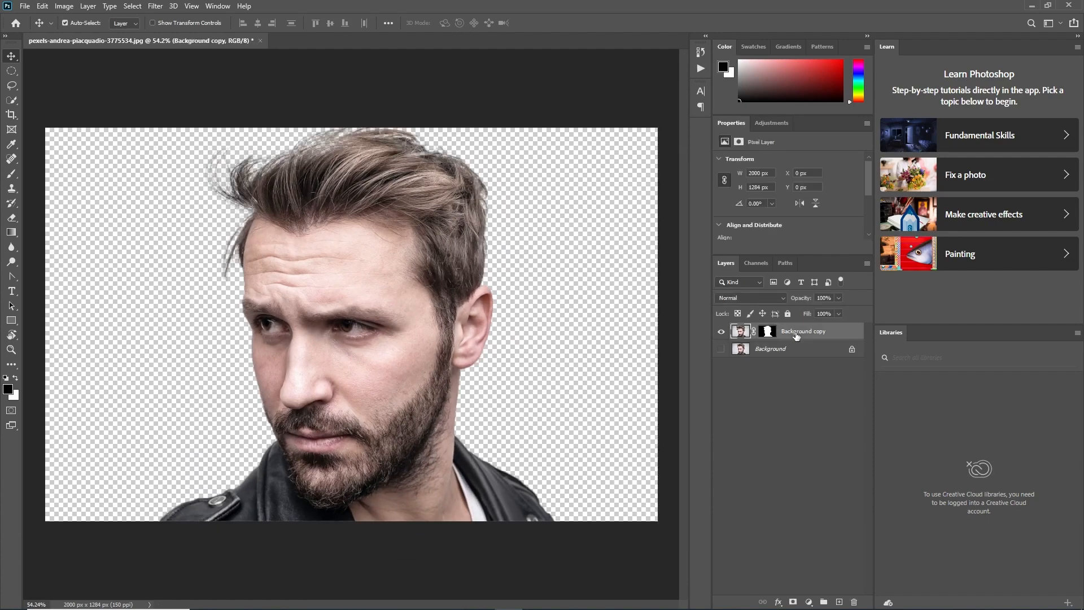
click(823, 602)
key(ctrl+[)
key(z)
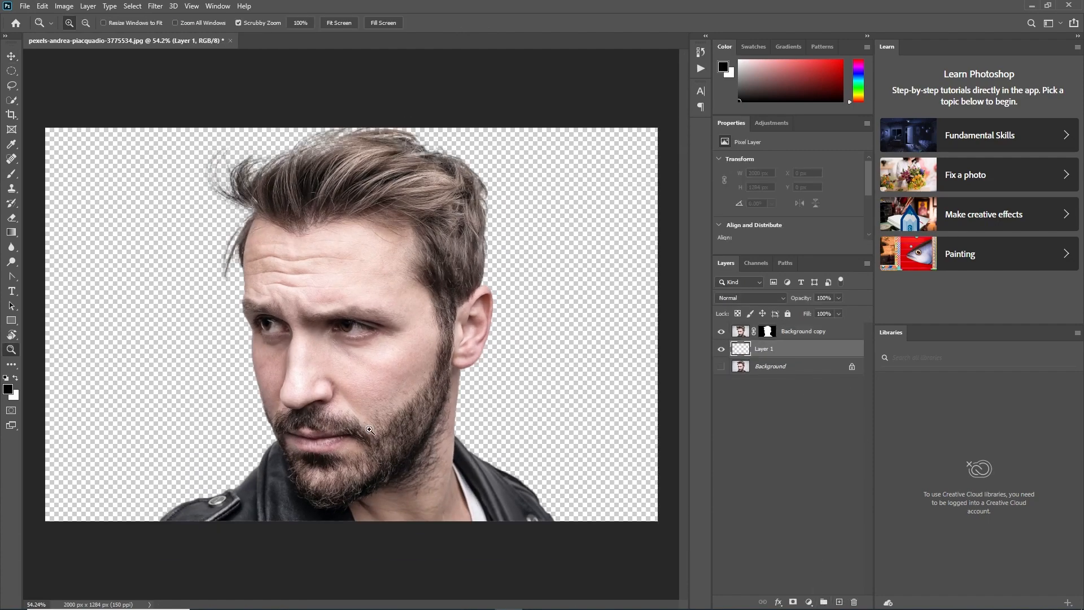
key(alt+BackSpace)
Add a Black & White adjustment layer above the cut-out portrait and clip it to that layer
click(806, 333)
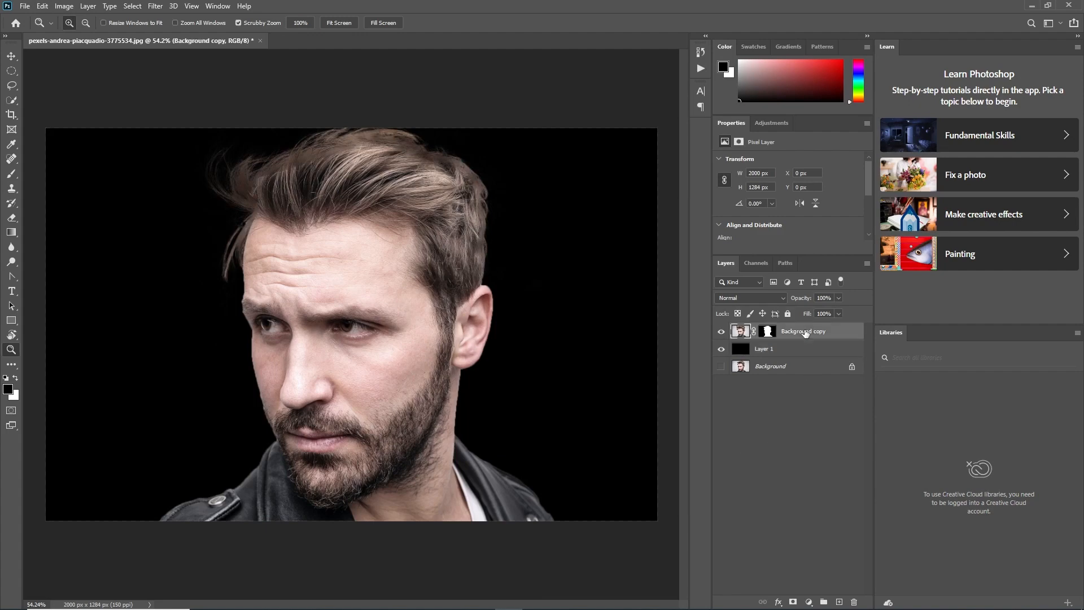
click(839, 602)
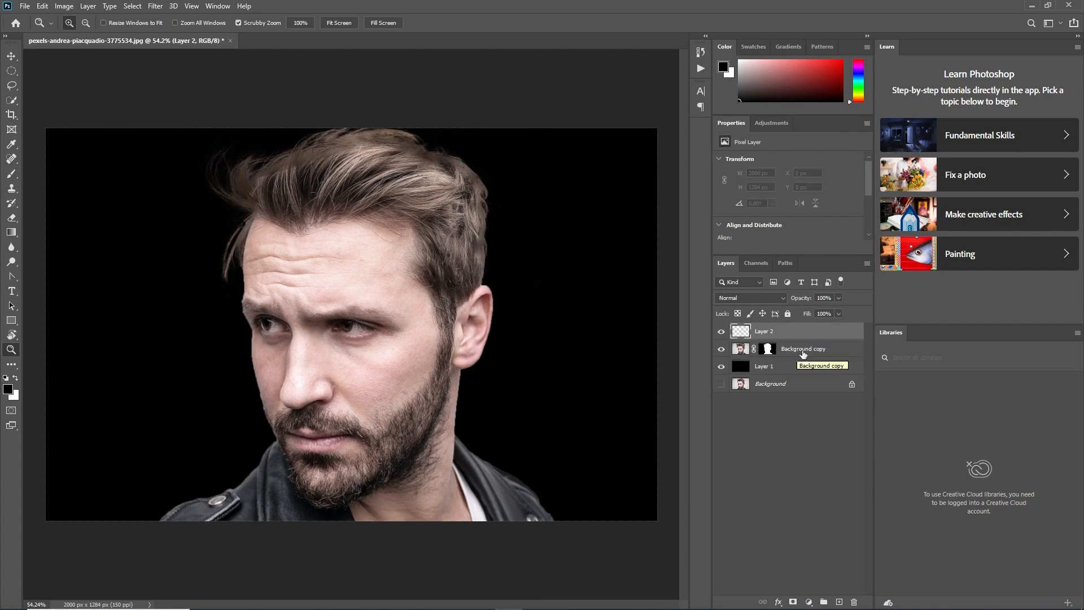
key(ctrl+z)
click(808, 601)
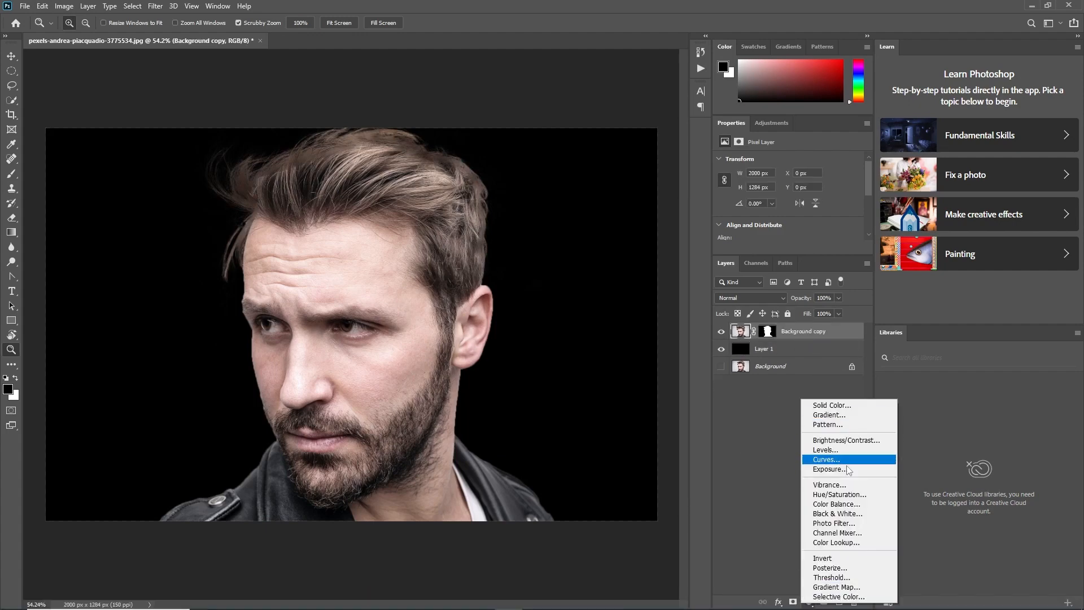
click(847, 514)
click(802, 351)
click(799, 336)
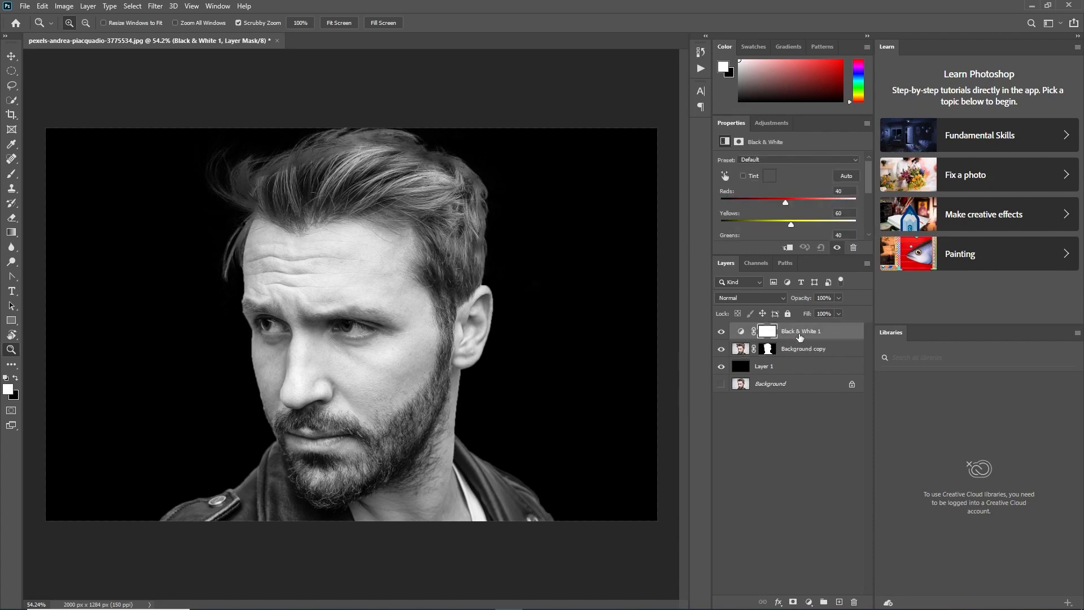
alt+click(797, 339)
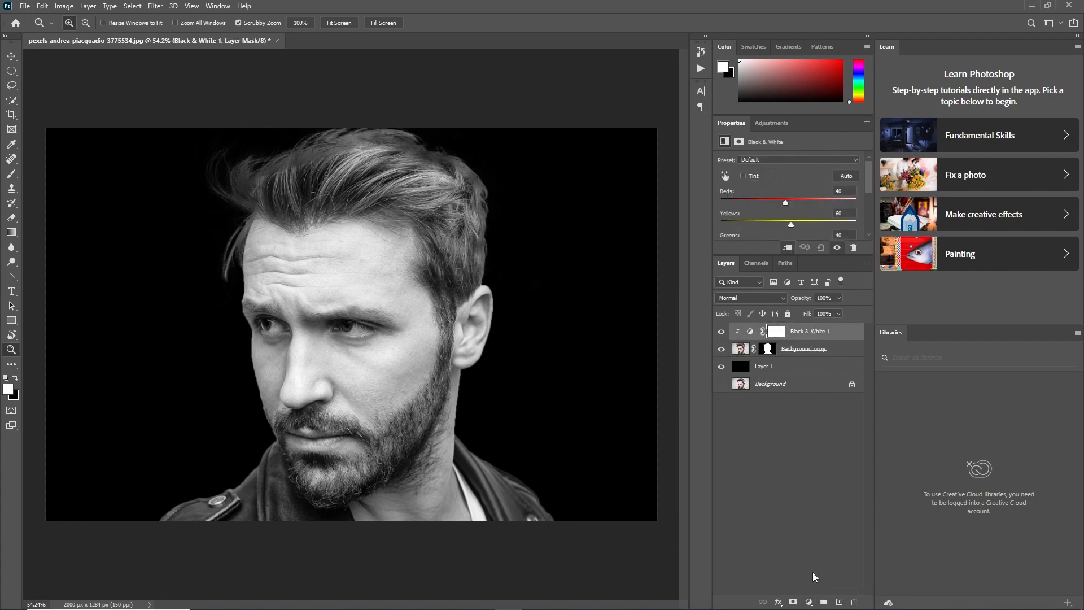
Add a new top layer and make a circular selection about 1220 px across around the man's head
click(838, 602)
key(m)
drag(330, 317, 595, 496)
key(Up)
key(Up)
key(Up)
key(Up)
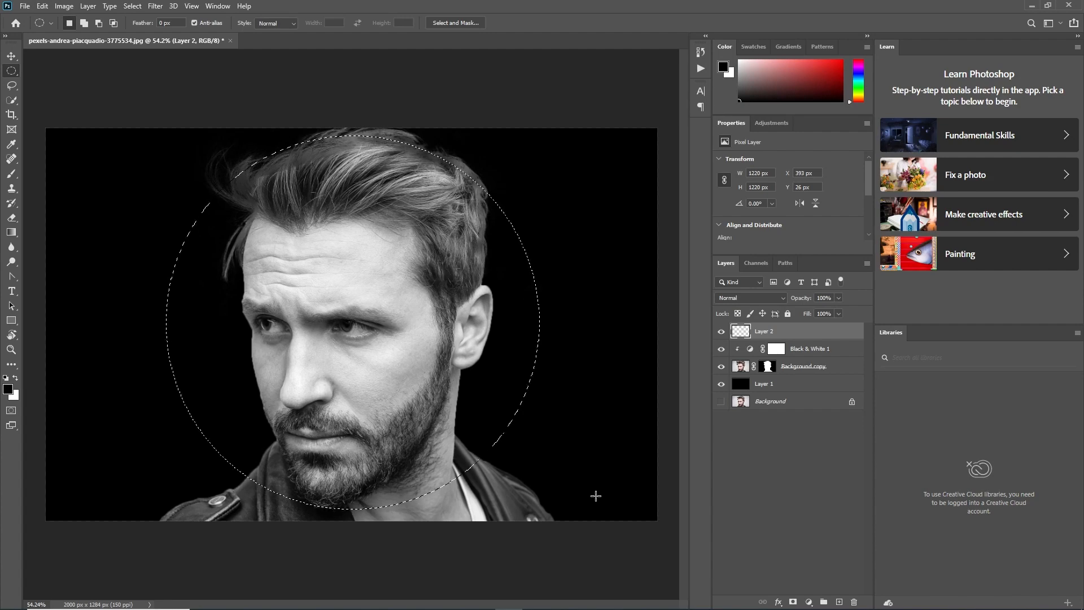
Create a vignette on the new layer by filling the inverted, feathered circular selection with black, and deselect
key(shift+ctrl+i)
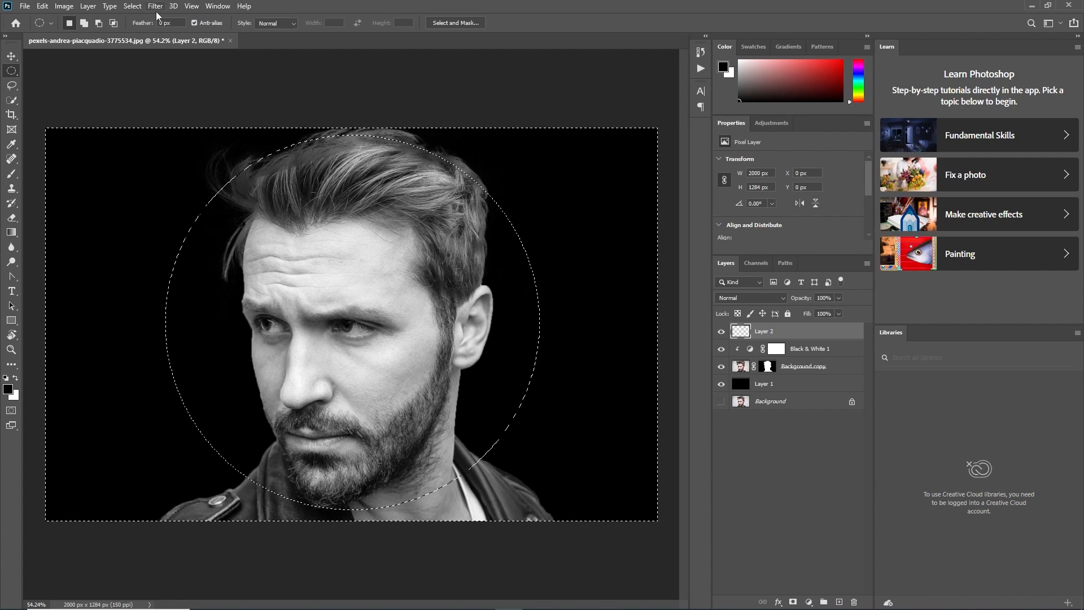
key(shift+F6)
click(597, 193)
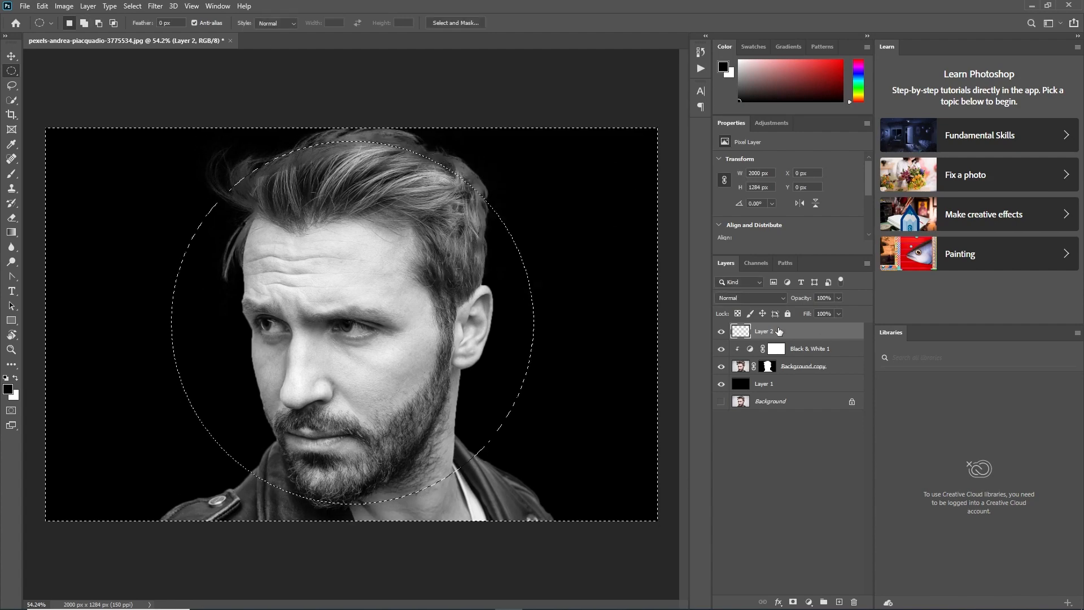
key(alt+BackSpace)
key(ctrl+d)
Try to scale the vignette layer up from its centre to about 169%
scroll(317, 172, up, 6)
scroll(318, 172, down, 5)
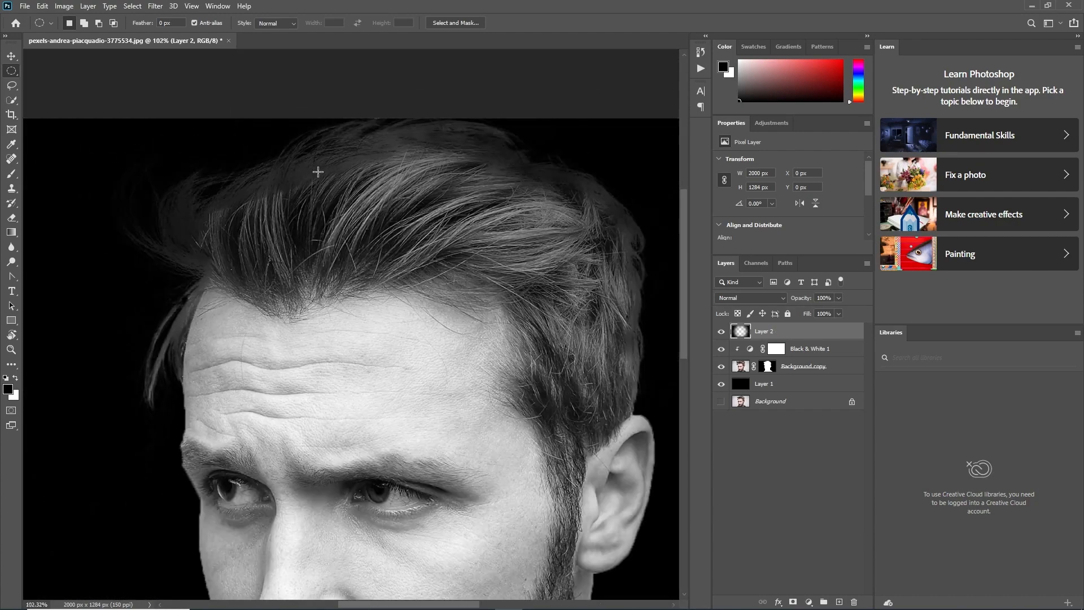
scroll(573, 249, down, 2)
key(ctrl+t)
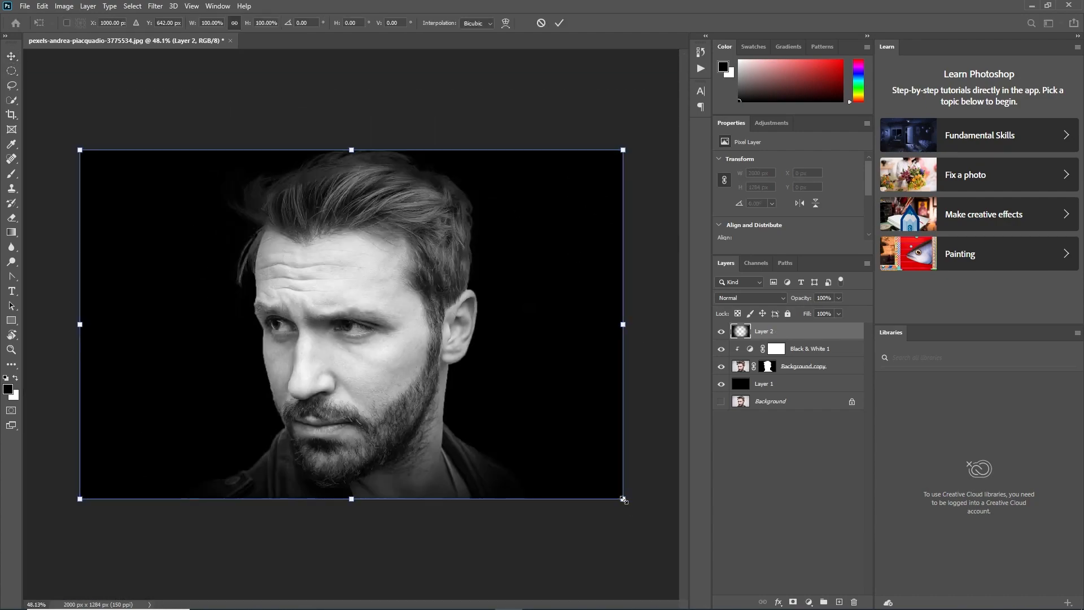
drag(623, 499, 783, 536)
scroll(300, 177, up, 6)
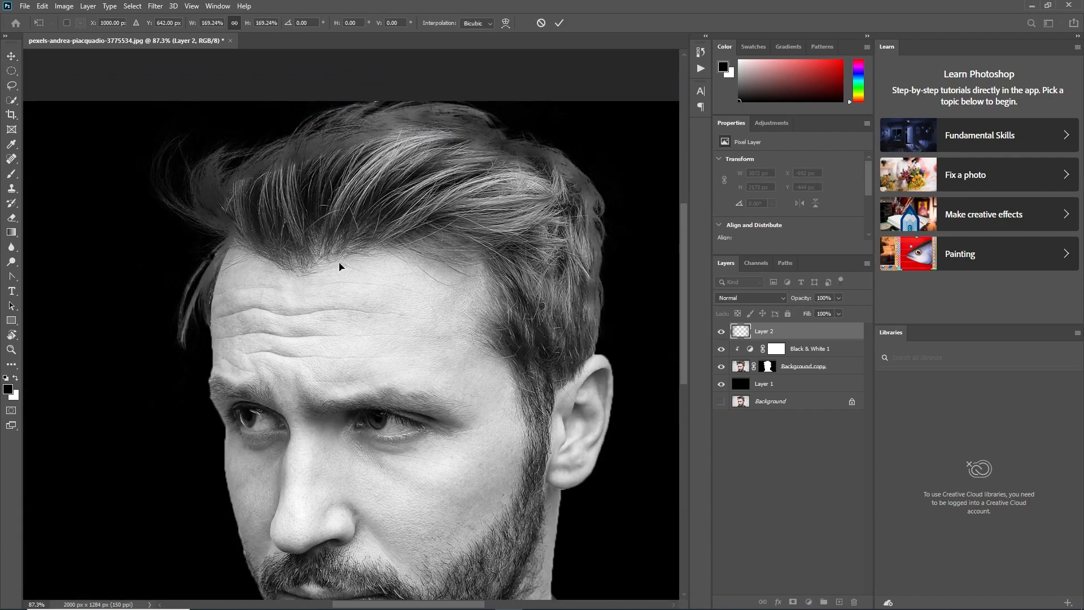
key(ctrl+z)
scroll(390, 389, down, 6)
click(10, 55)
click(638, 277)
Convert the vignette, Black & White, portrait and black fill layers together into one smart object
click(810, 332)
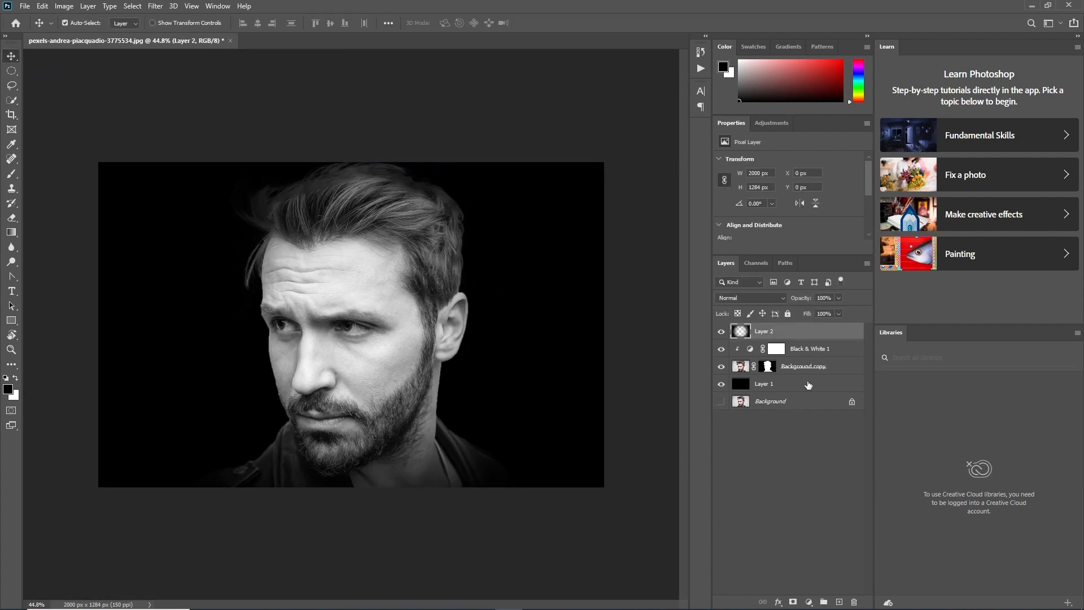
shift+click(796, 387)
click(867, 263)
click(903, 422)
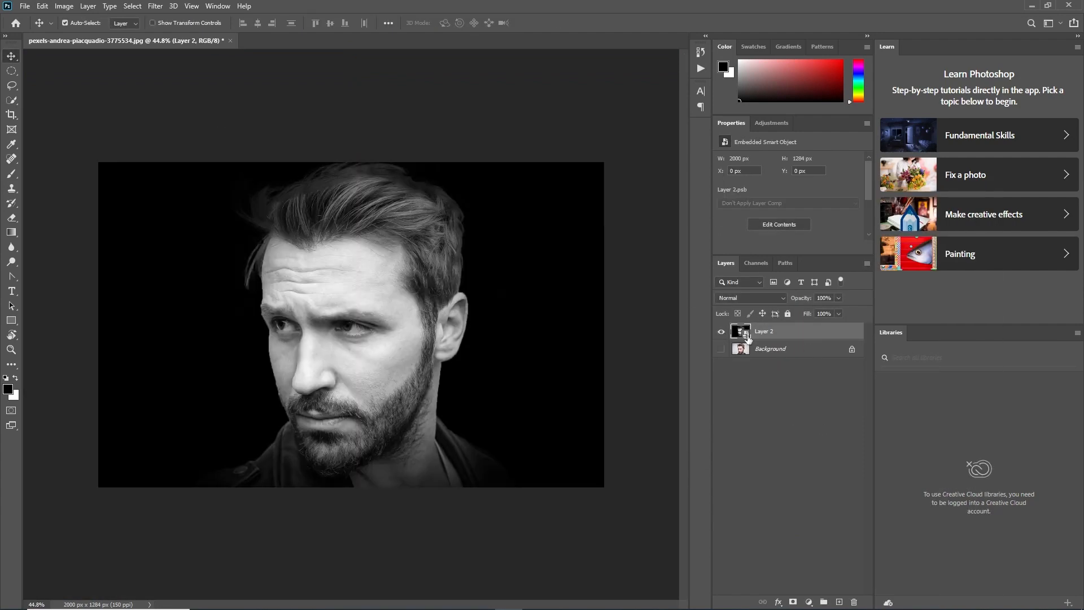
Add a new layer beneath the portrait smart object and fill it with black
click(838, 603)
drag(770, 333, 770, 355)
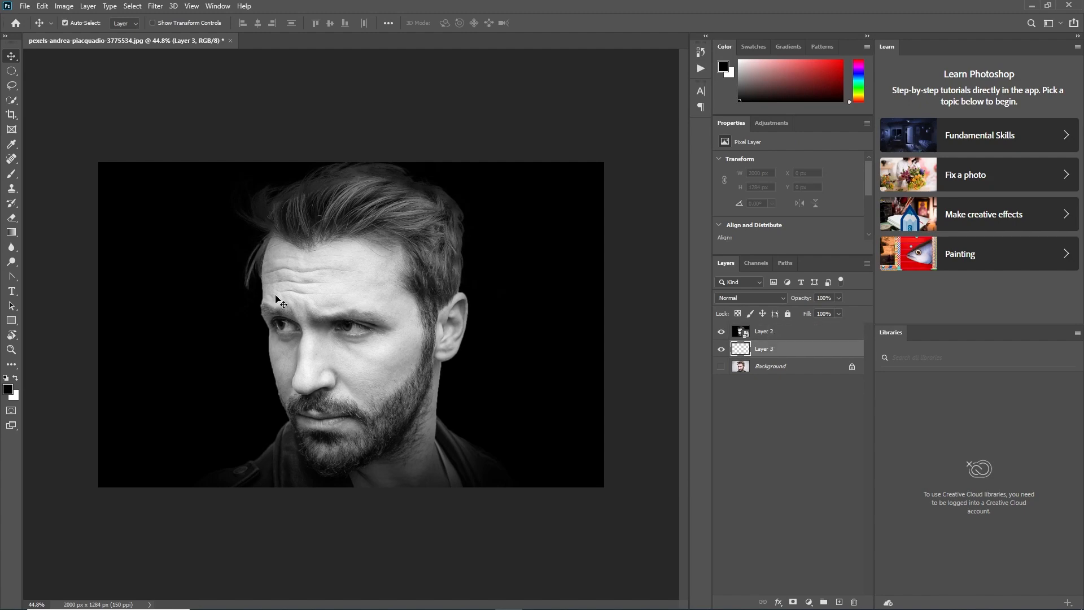
key(alt+BackSpace)
click(720, 350)
click(772, 335)
click(721, 350)
click(763, 349)
Hide the black fill layer and the portrait smart object, and add an empty layer on top
click(720, 352)
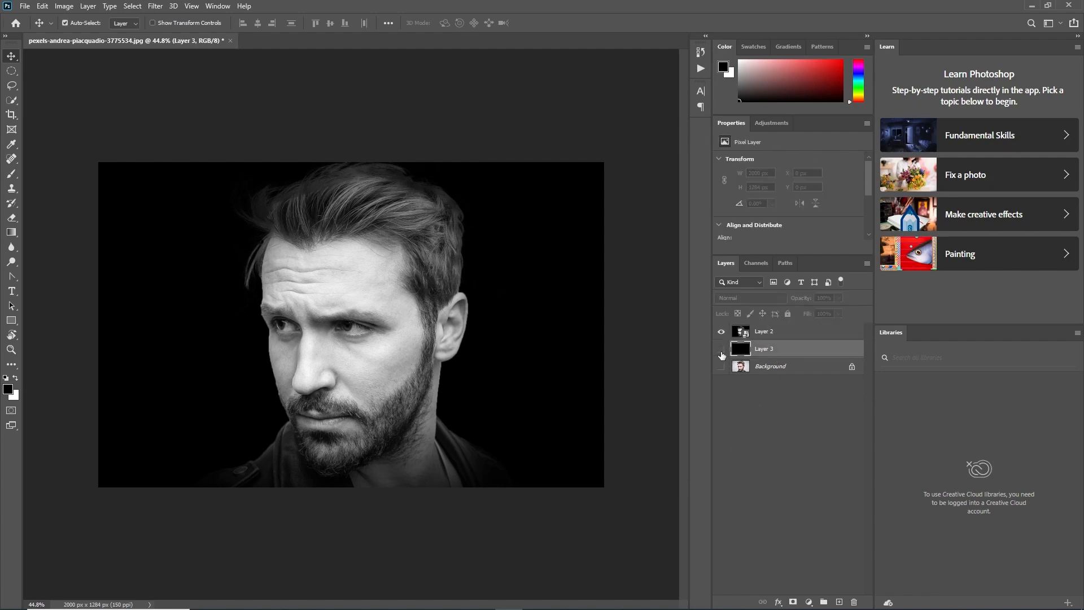
click(779, 334)
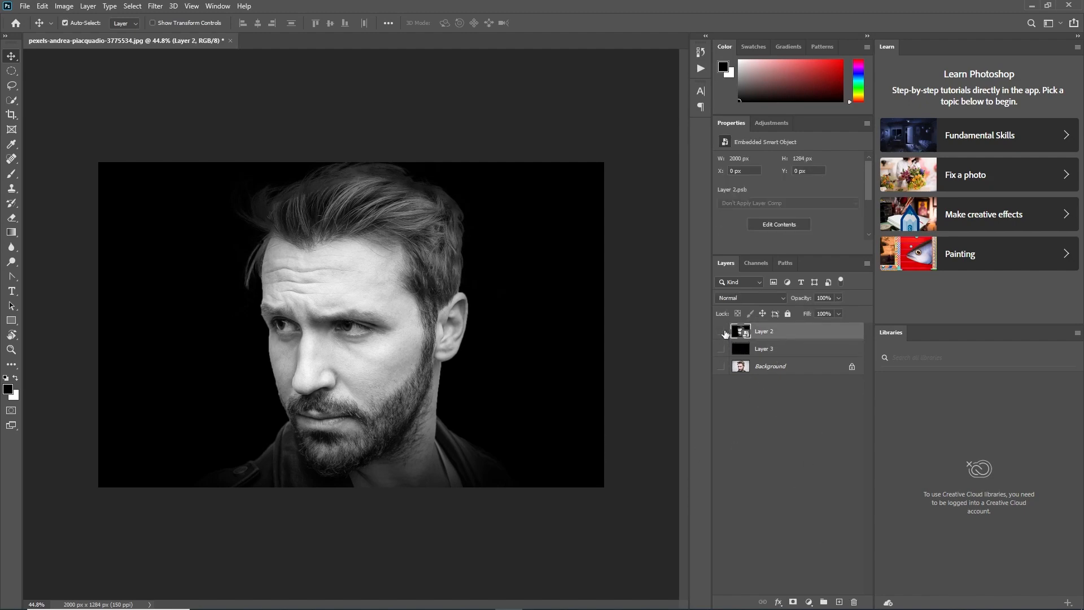
click(839, 602)
Switch to File Explorer, copy all the text from what is peakd.txt, and close the file and folder
mouse_move(395, 604)
click(259, 599)
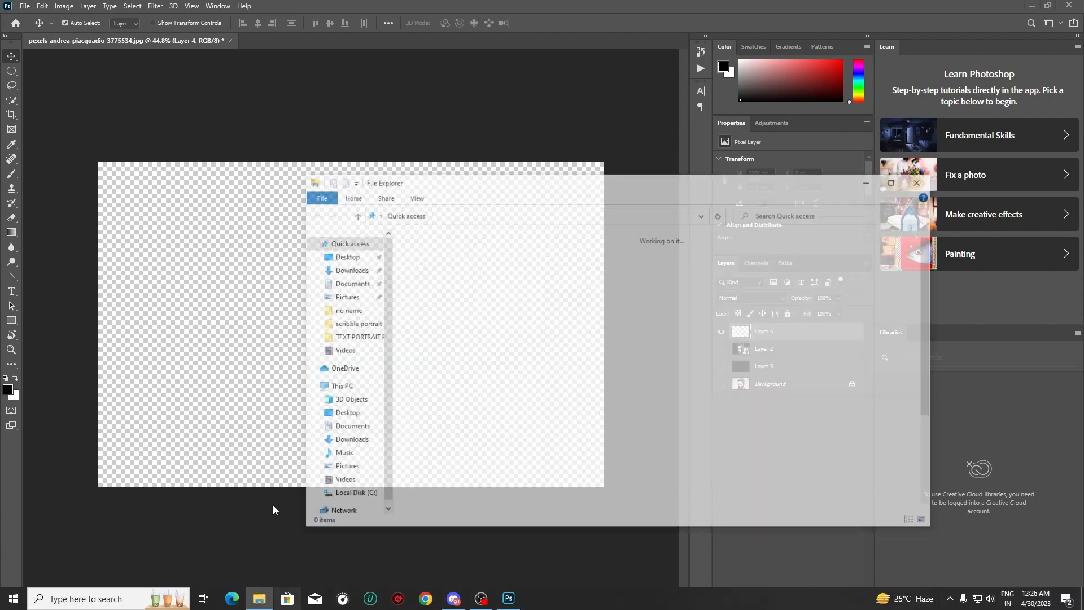
click(346, 339)
double_click(495, 263)
double_click(415, 70)
right_click(427, 70)
click(460, 147)
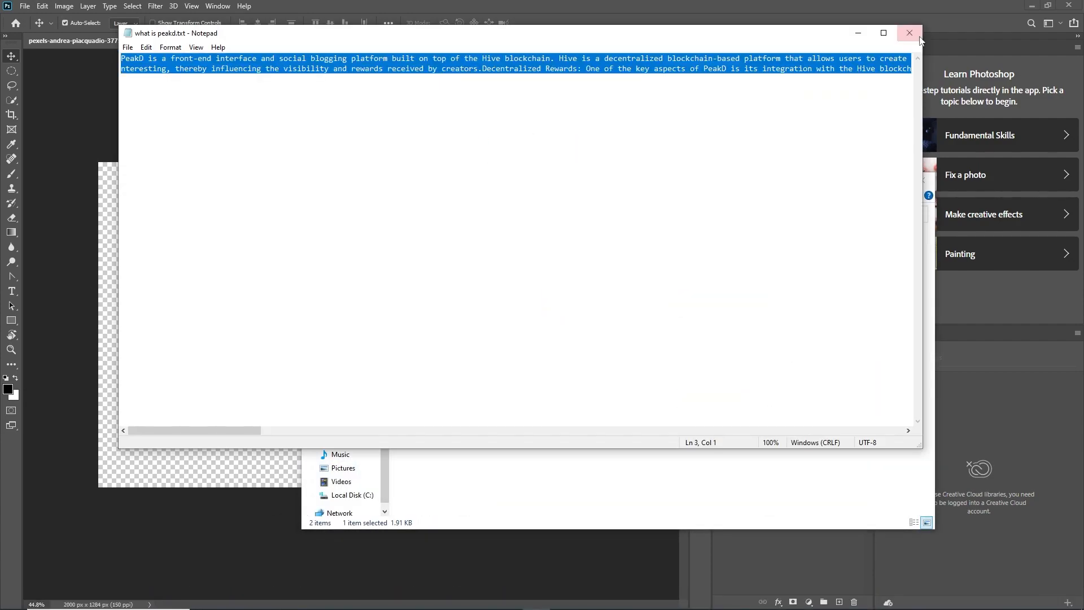
click(913, 35)
click(922, 180)
click(11, 291)
drag(99, 168, 130, 202)
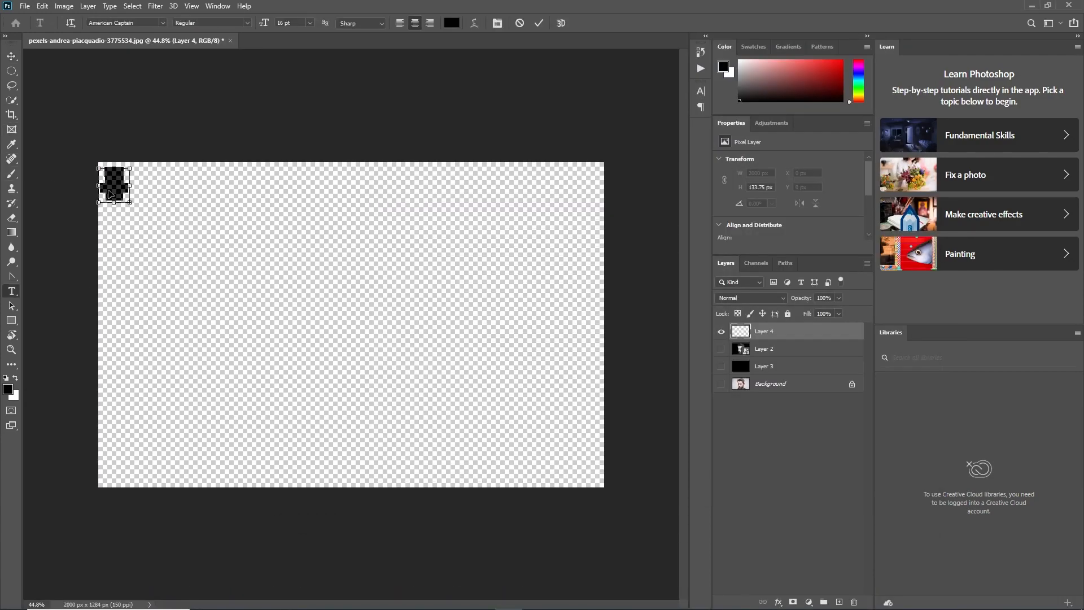
click(780, 331)
key(Delete)
Paste the copied text into a text box covering the whole canvas and remove the blank lines between its paragraphs
drag(98, 162, 603, 486)
key(ctrl+v)
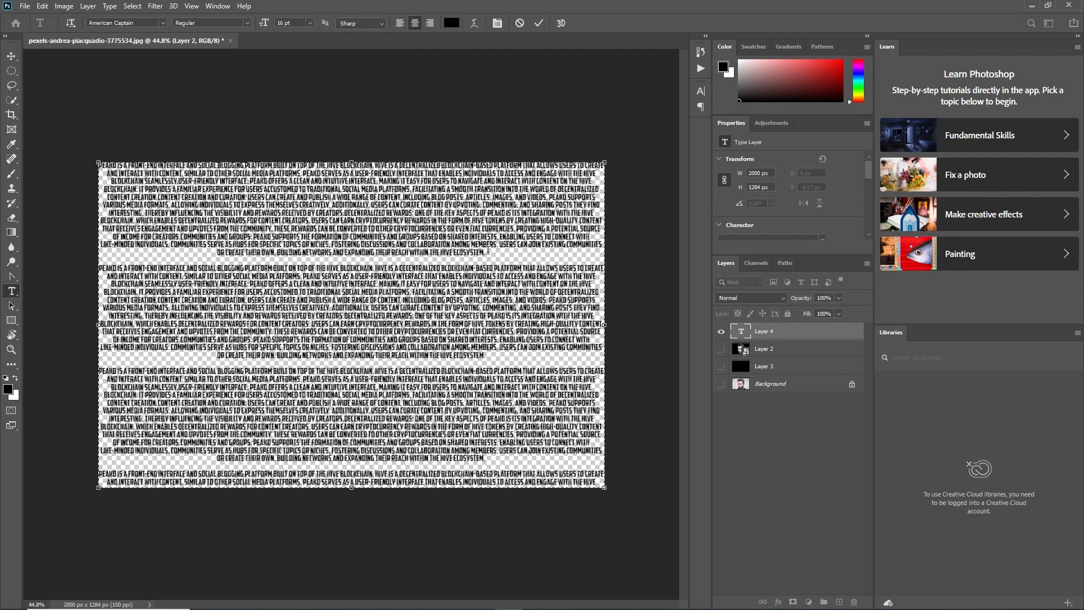
click(100, 268)
key(BackSpace)
key(BackSpace)
click(100, 364)
key(BackSpace)
key(BackSpace)
click(100, 449)
key(BackSpace)
key(BackSpace)
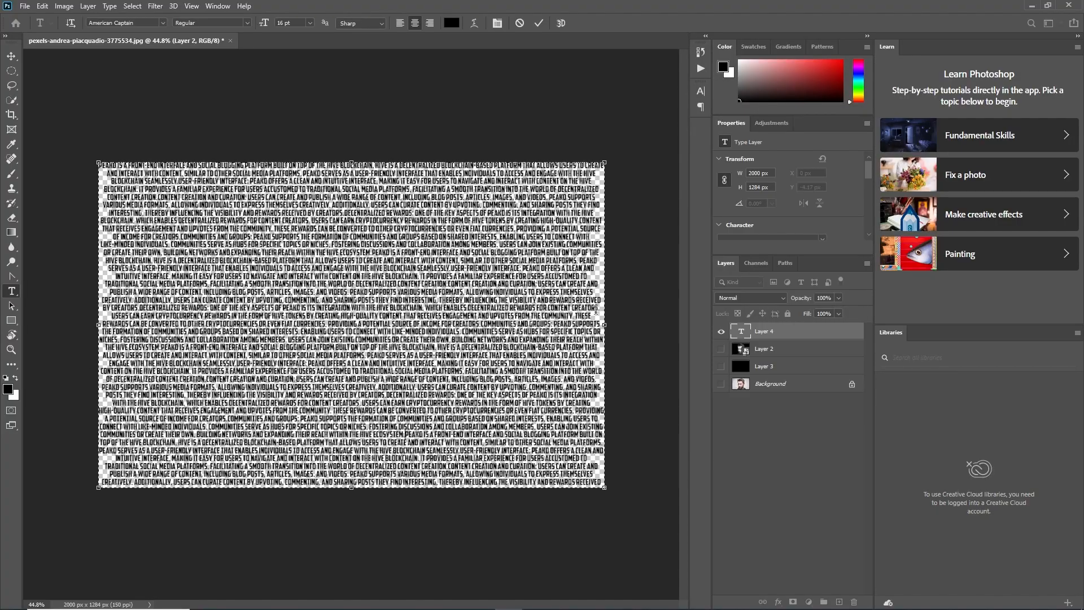
click(11, 55)
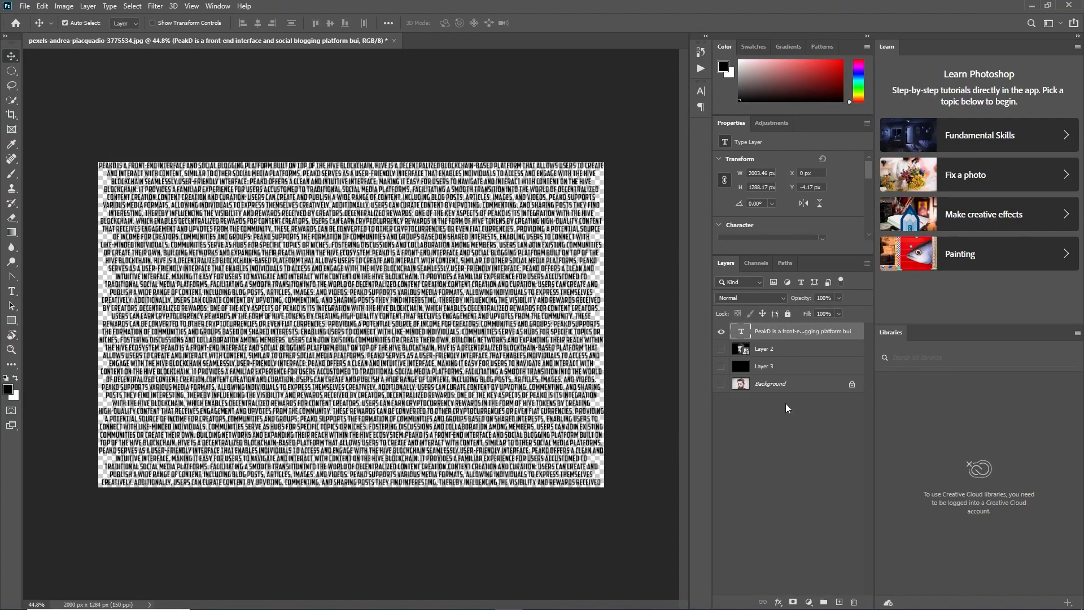
Apply Faux Bold to all the text in the canvas-sized text layer
double_click(337, 199)
click(497, 24)
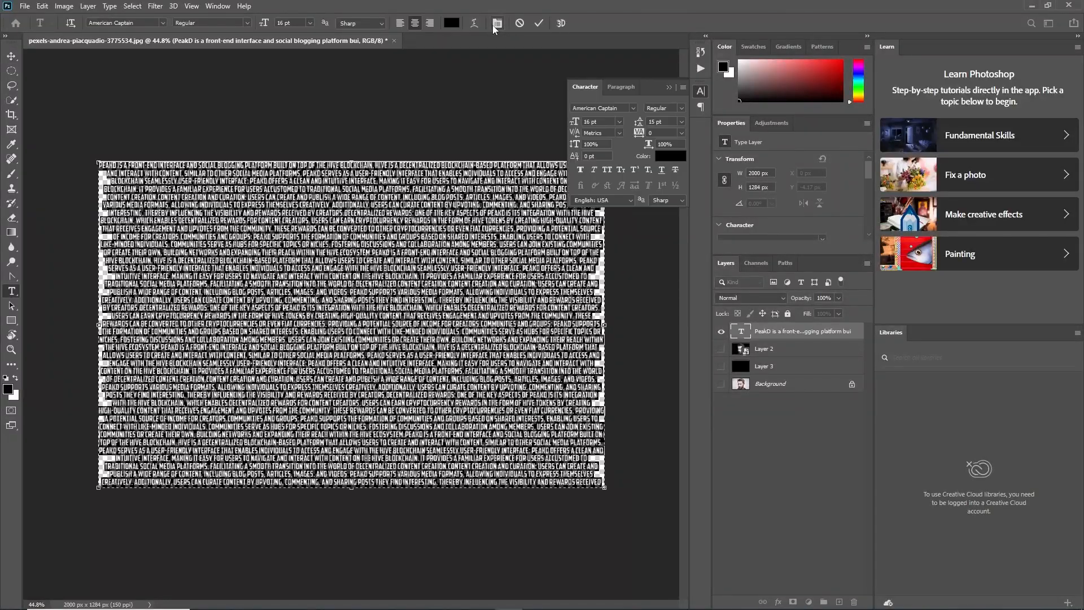
click(580, 169)
click(11, 57)
click(668, 88)
click(658, 93)
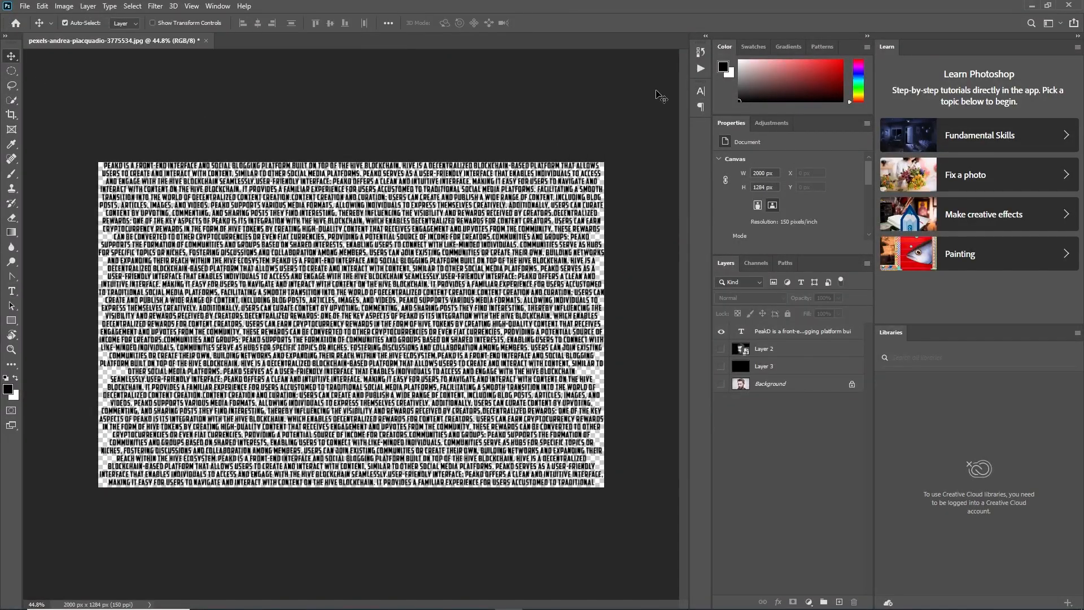
Move the text layer beneath the portrait smart object and set the layer visibility so only the portrait shows
scroll(430, 282, up, 7)
scroll(430, 281, down, 6)
drag(791, 333, 787, 357)
click(721, 331)
click(774, 337)
click(721, 349)
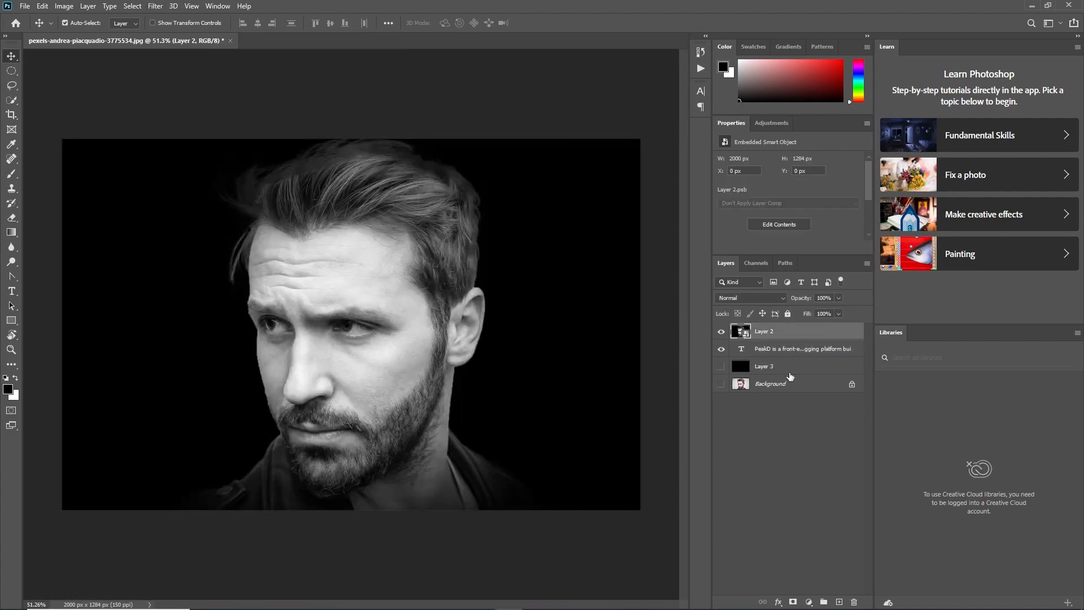
Apply a Gaussian Blur with a radius of 10 pixels to the portrait smart object
click(155, 7)
mouse_move(169, 134)
click(319, 175)
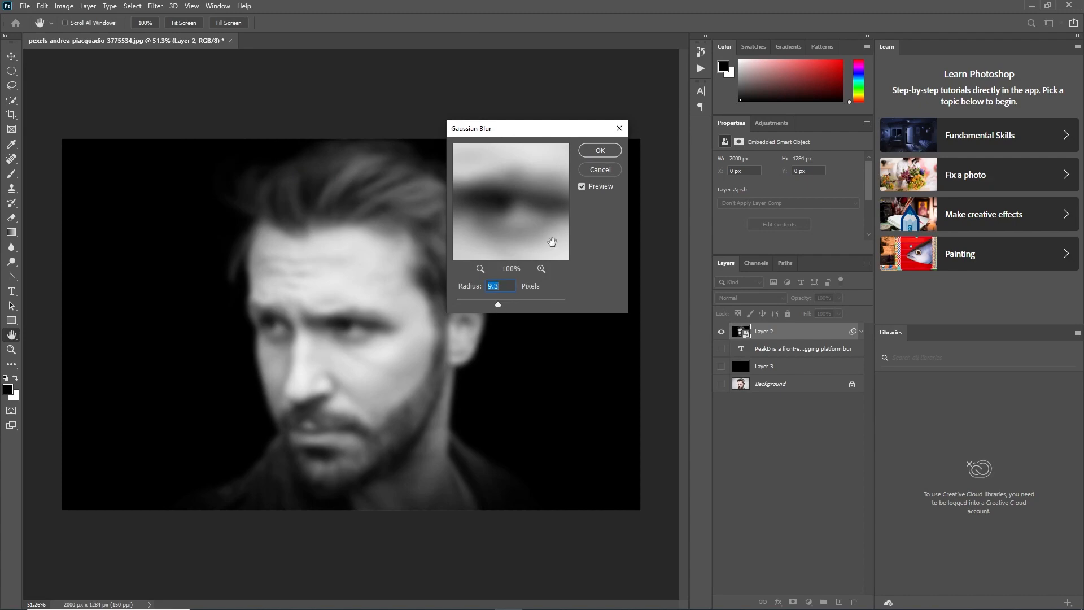
click(480, 269)
drag(495, 303, 472, 291)
text(10)
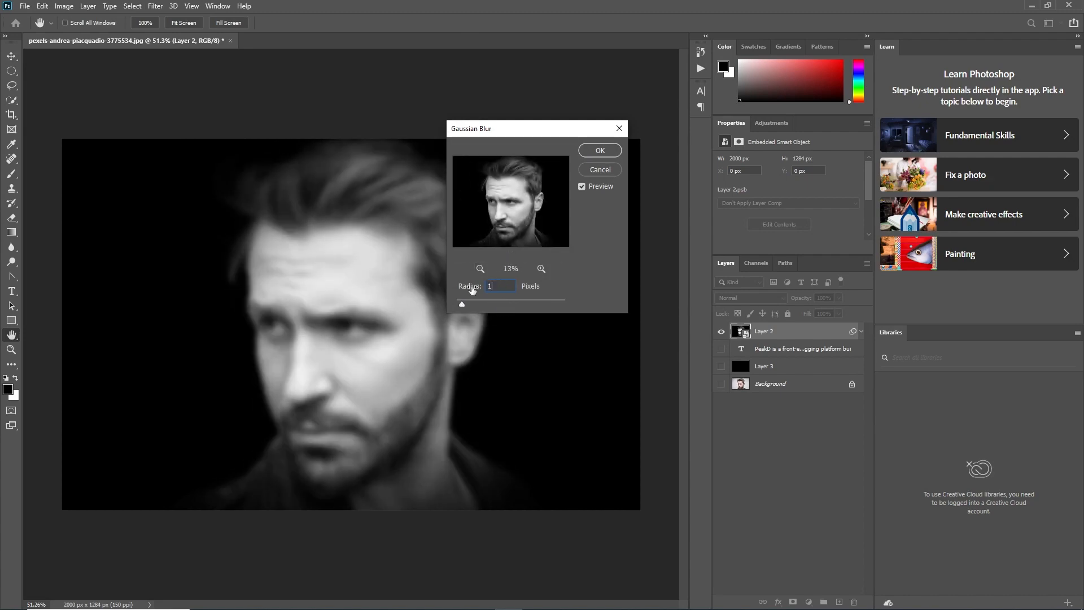
click(606, 150)
Save the blurred document on the computer as Displacement.psd with the default format options
key(ctrl+s)
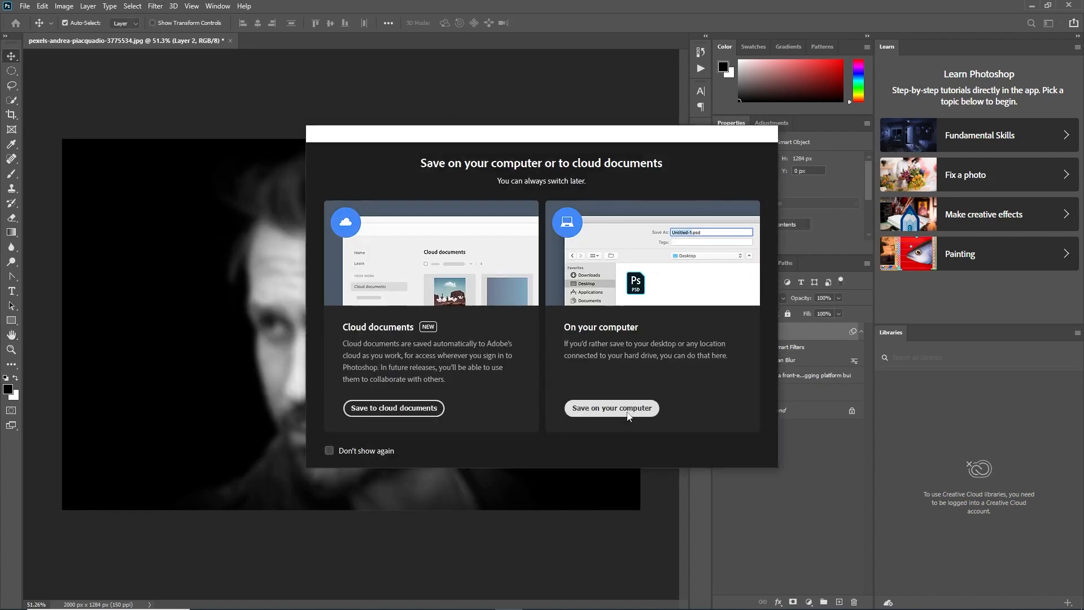
click(612, 476)
text(Displacement)
key(Return)
key(Return)
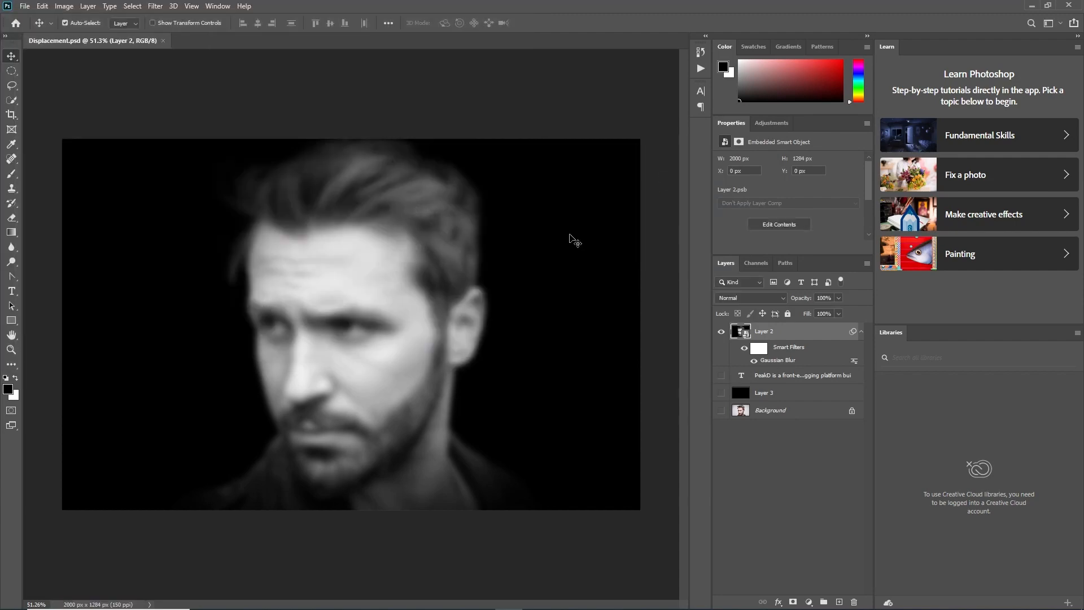
Undo the Gaussian Blur on the portrait, hide the portrait layer and show the text layer
key(ctrl+z)
click(720, 331)
click(721, 349)
Convert the canvas-sized text layer to a smart object
click(811, 350)
right_click(801, 351)
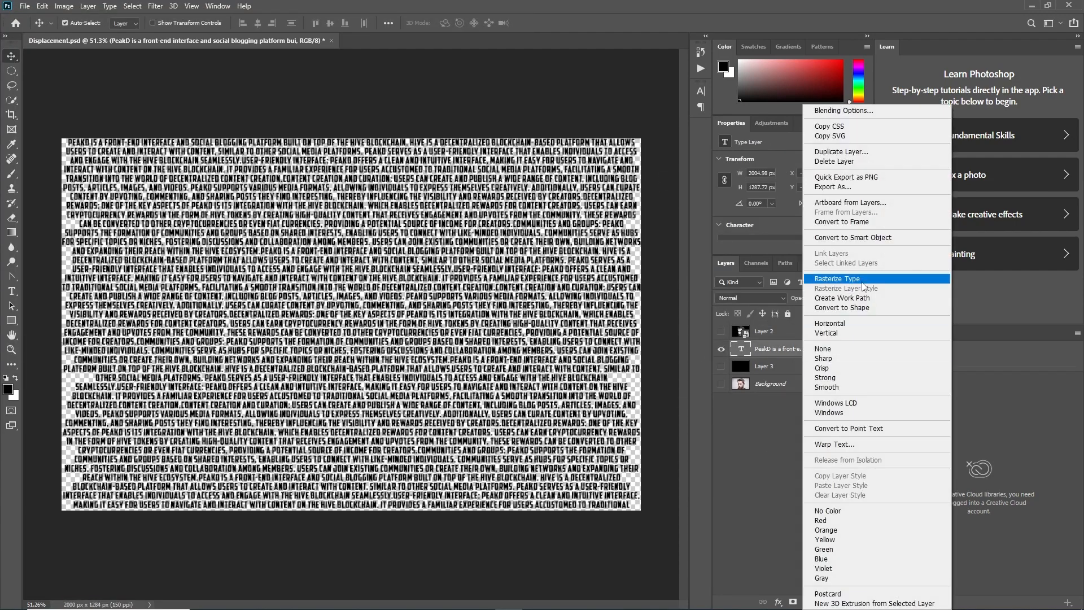
click(828, 238)
Apply a Displace filter to the text with horizontal and vertical scales of 20, using Displacement.psd as the map
click(155, 6)
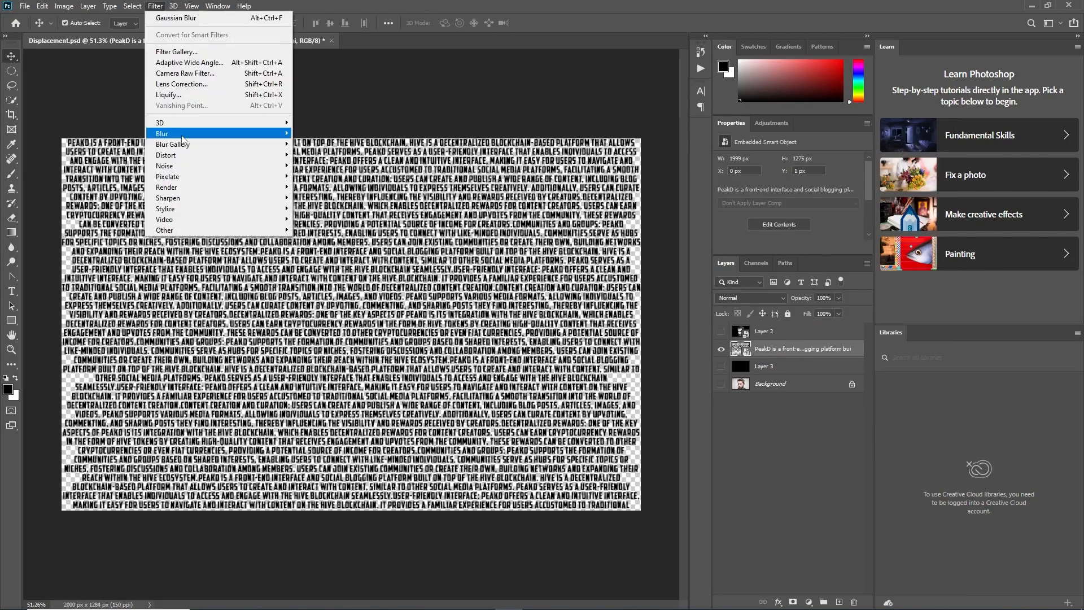
mouse_move(169, 131)
click(322, 131)
text(20)
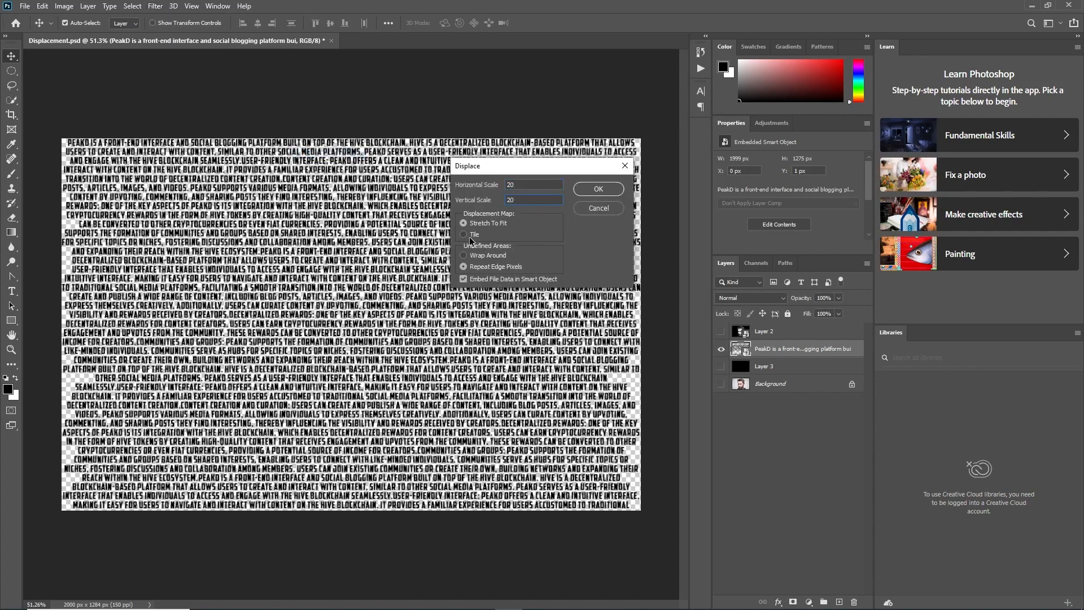
click(598, 189)
click(131, 84)
click(447, 284)
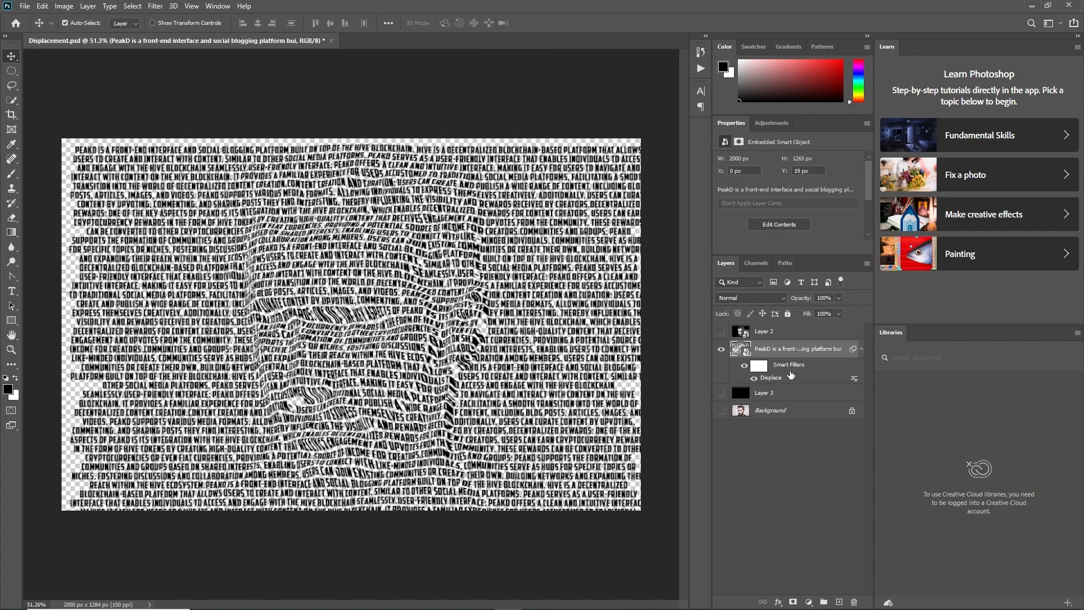
Show the portrait in Layer 2, clip it to the displaced text layer and turn on the black Layer 3
click(720, 331)
right_click(781, 332)
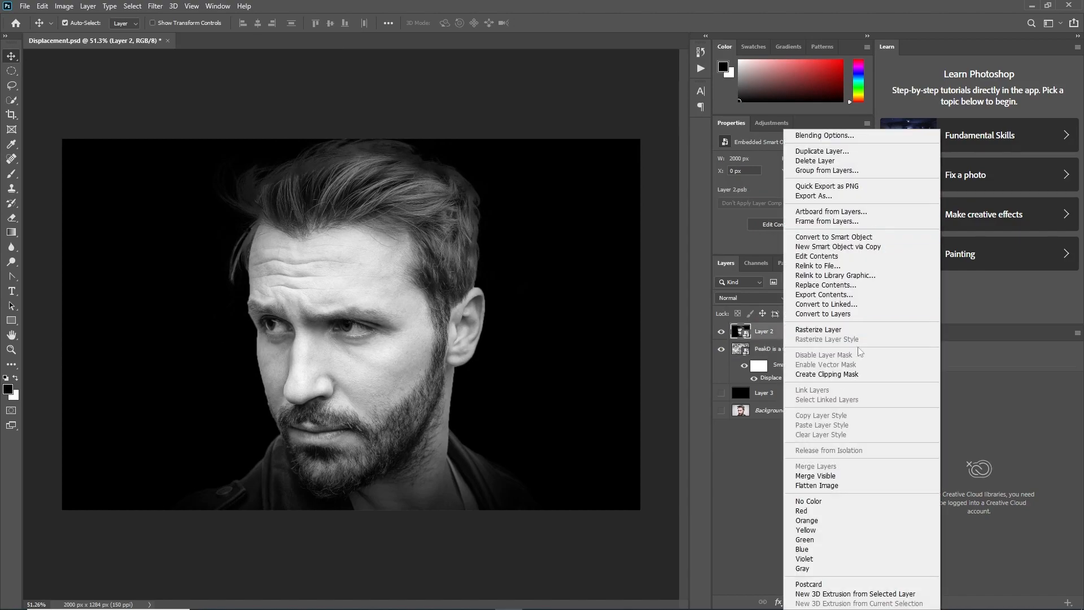
click(815, 346)
click(721, 393)
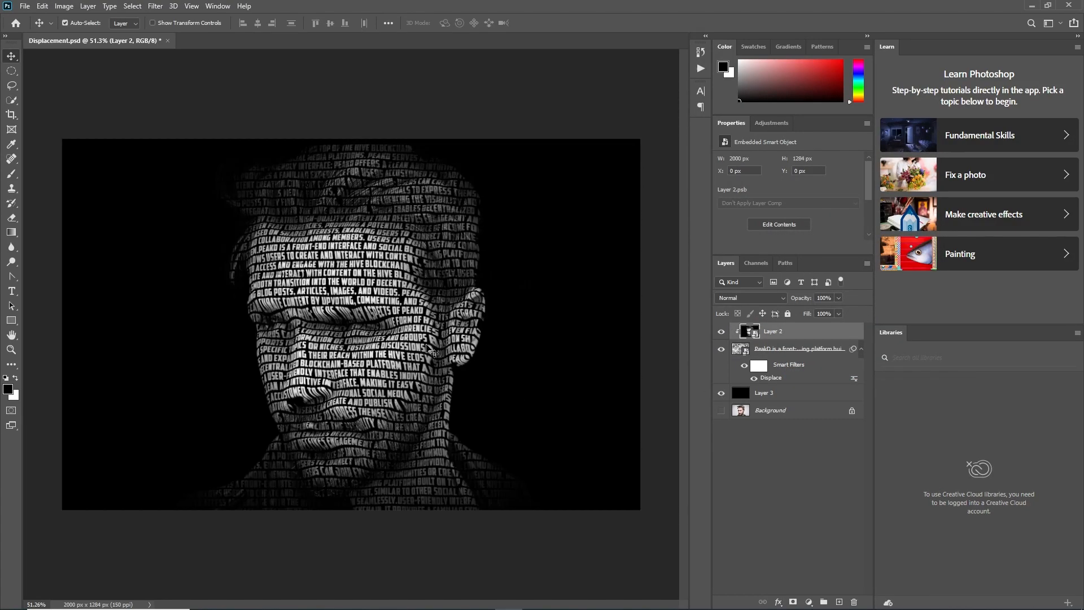
Add a Levels adjustment clipped above the portrait, with shadows at 8 and midtones at 0.79
scroll(376, 338, up, 2)
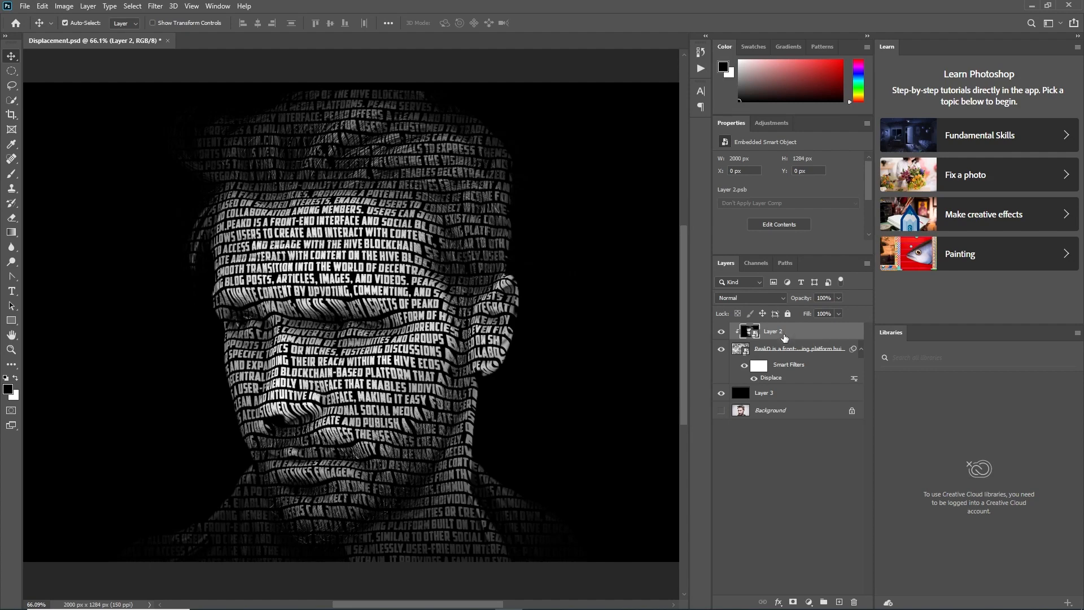
click(822, 602)
click(824, 444)
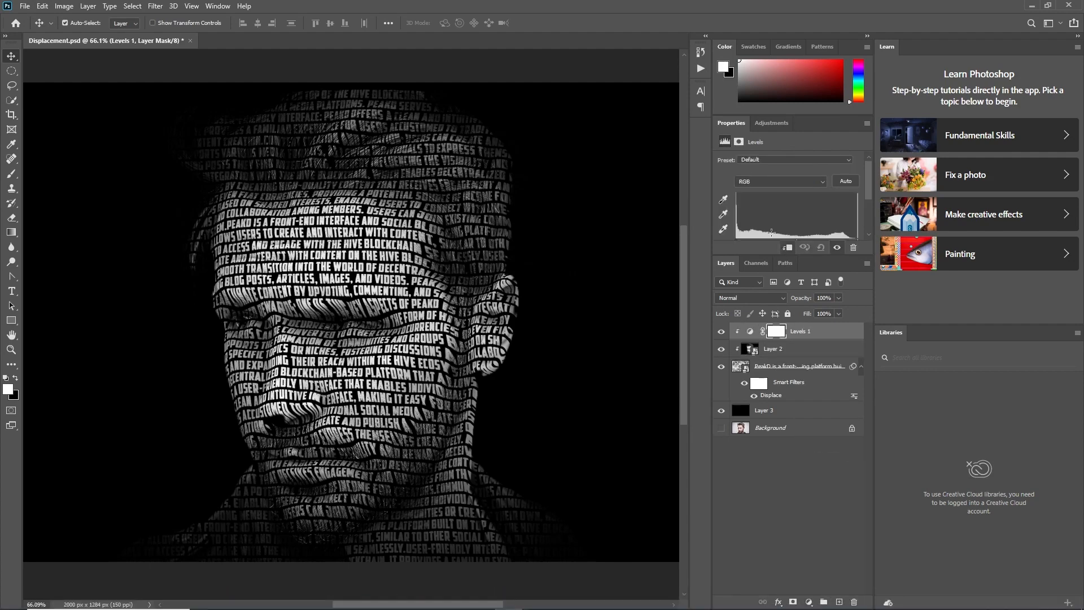
drag(797, 224, 739, 225)
drag(768, 224, 808, 228)
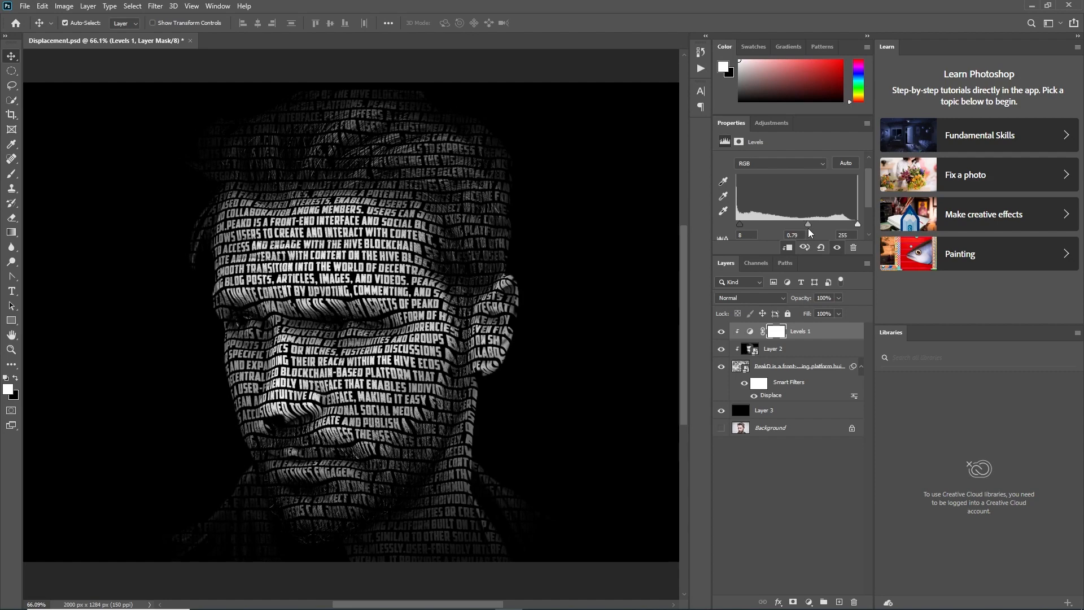
Fine-tune the midtone and shadow inputs of the Levels adjustment above the portrait
click(788, 367)
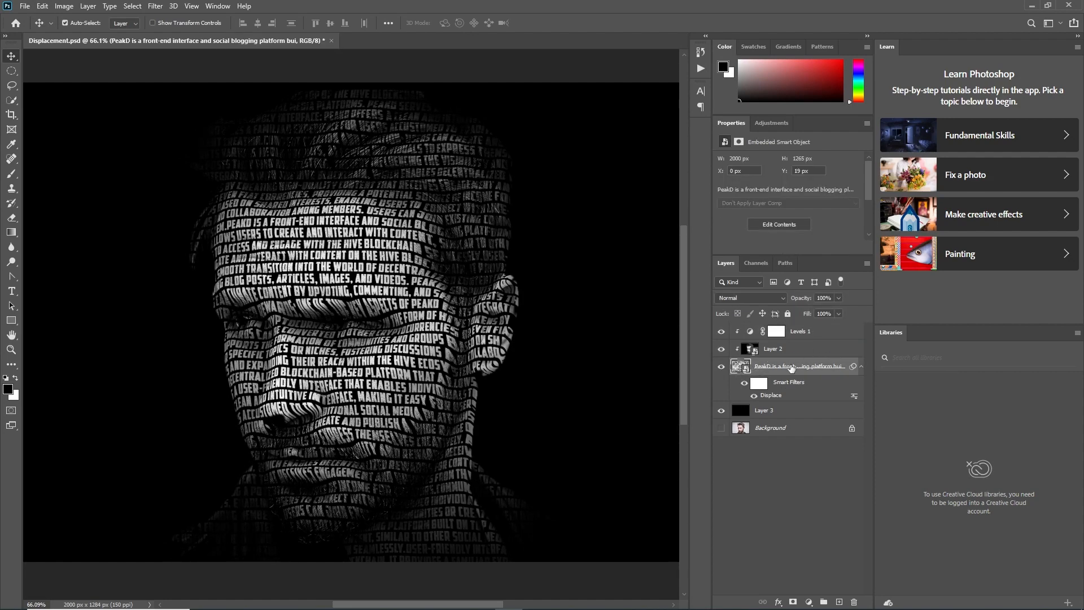
click(776, 331)
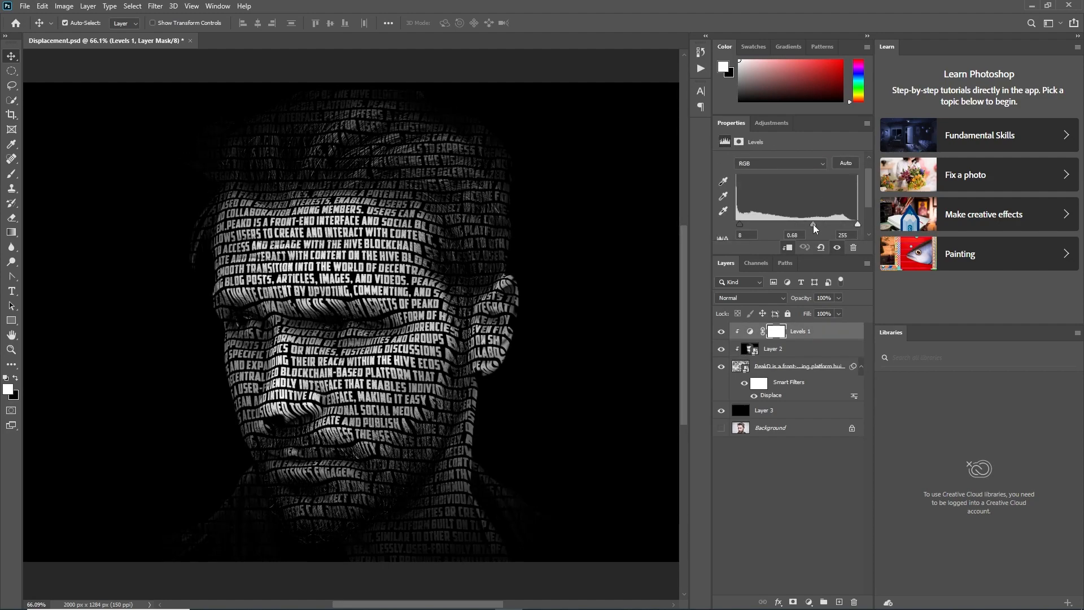
mouse_move(798, 224)
mouse_down()
mouse_move(777, 224)
mouse_move(842, 229)
mouse_move(809, 231)
mouse_up()
drag(739, 225, 810, 229)
click(785, 356)
click(808, 334)
click(796, 350)
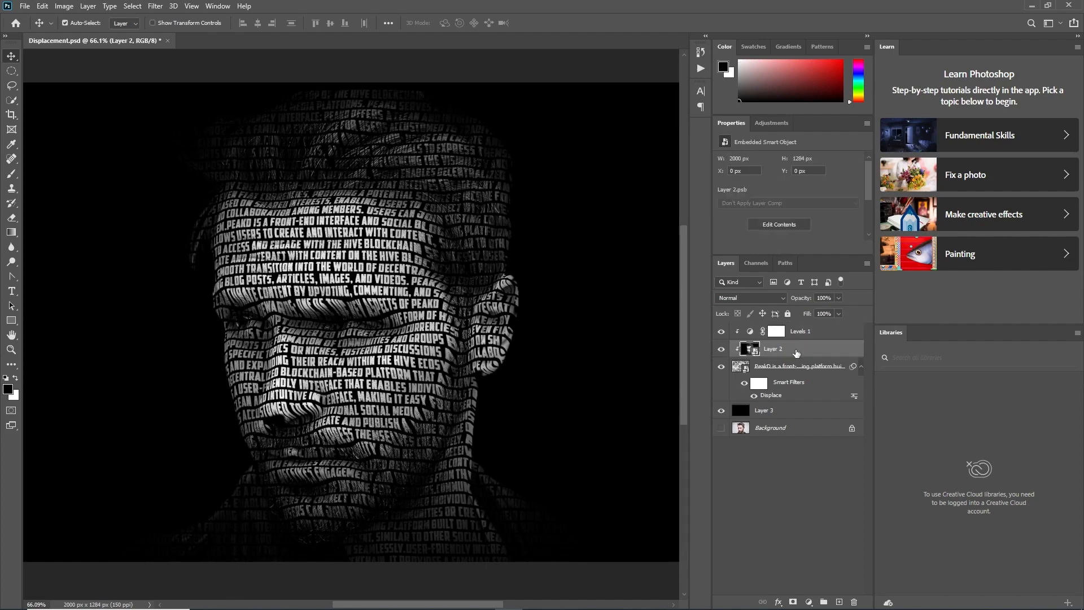
Duplicate the displaced text smart object and bring the copy to the top of the layer stack
click(794, 366)
key(ctrl+j)
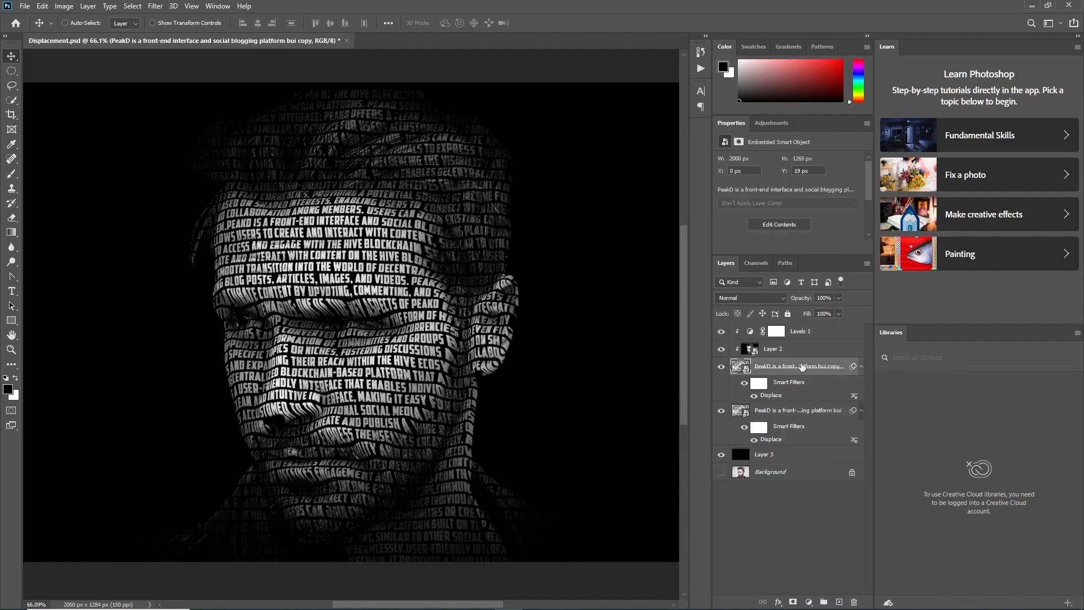
key(ctrl+shift+])
Clip Layer 2 and Levels 1 to the original displaced text layer again
right_click(792, 392)
click(809, 375)
right_click(790, 410)
click(771, 412)
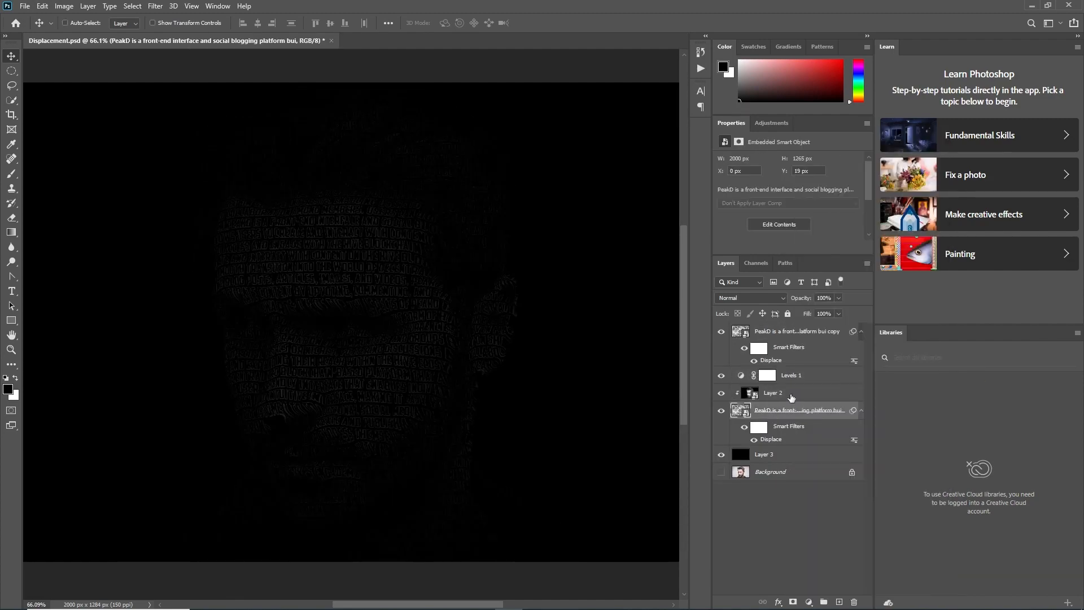
key(ctrl+z)
right_click(794, 378)
click(812, 379)
right_click(792, 392)
click(806, 375)
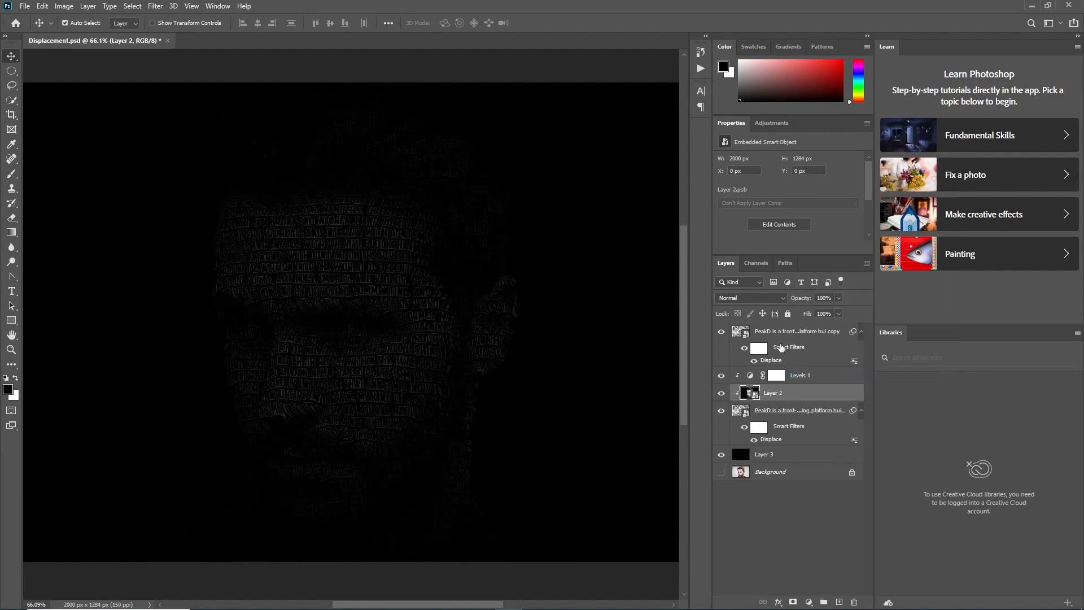
Load the saved silhouette channel as a selection and mask the top text copy so it covers only the background
click(757, 263)
ctrl+click(740, 343)
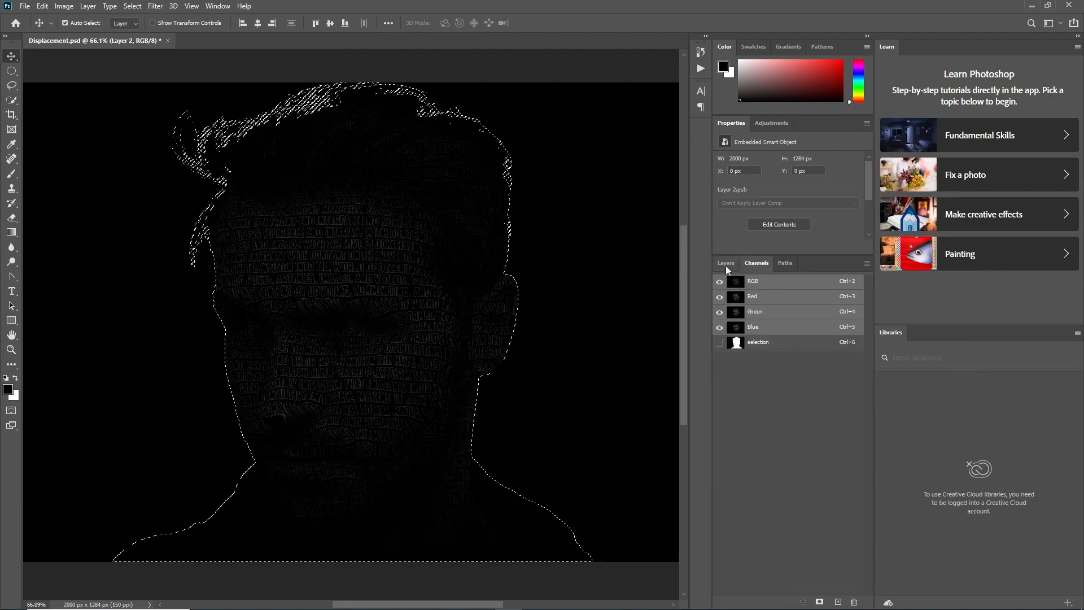
click(729, 263)
click(792, 333)
click(793, 602)
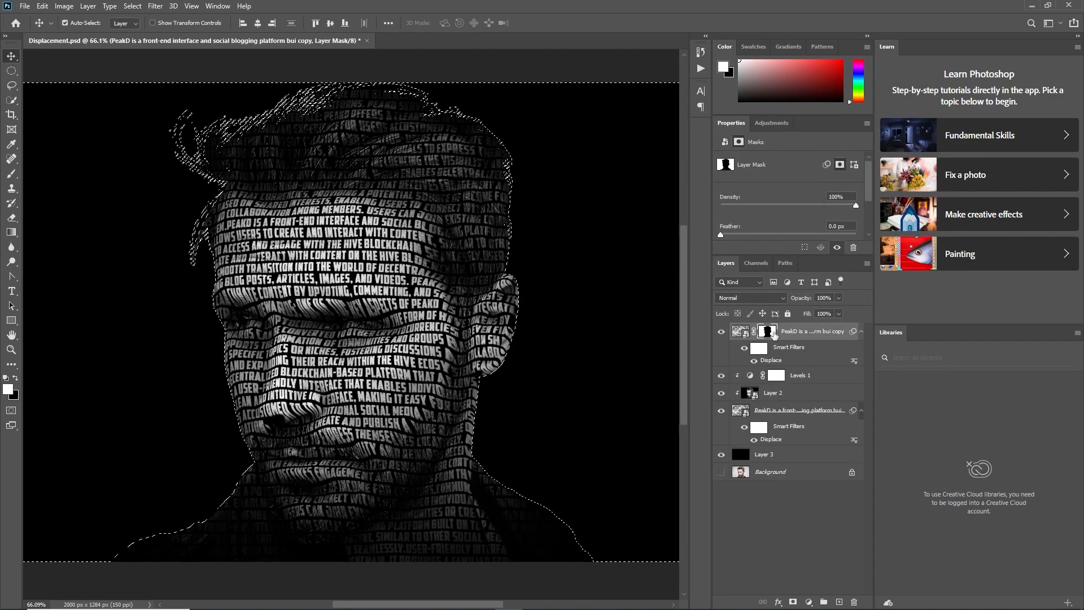
key(ctrl+shift+i)
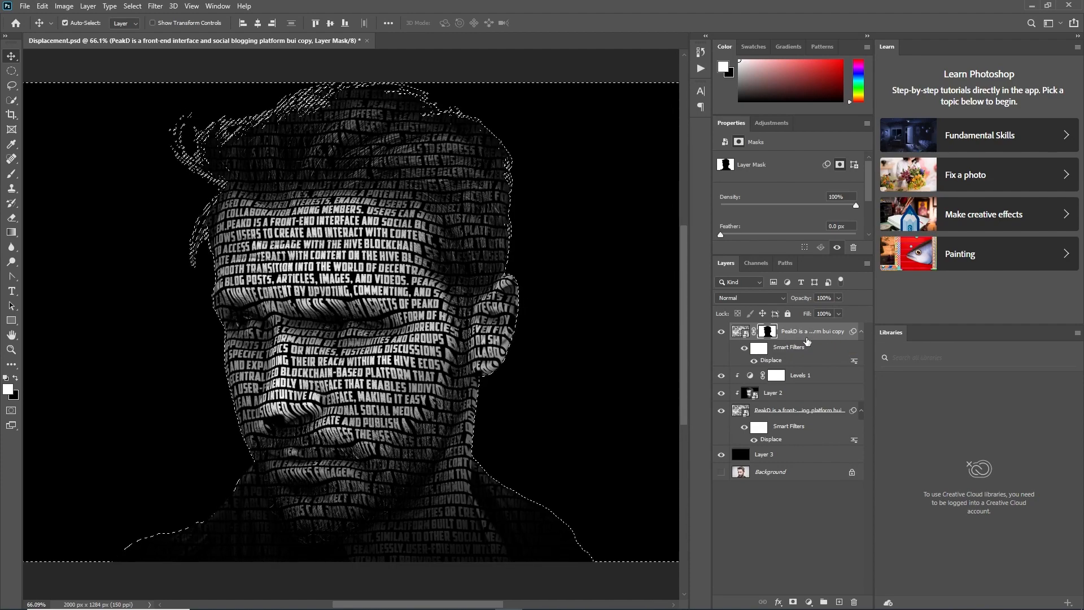
click(808, 602)
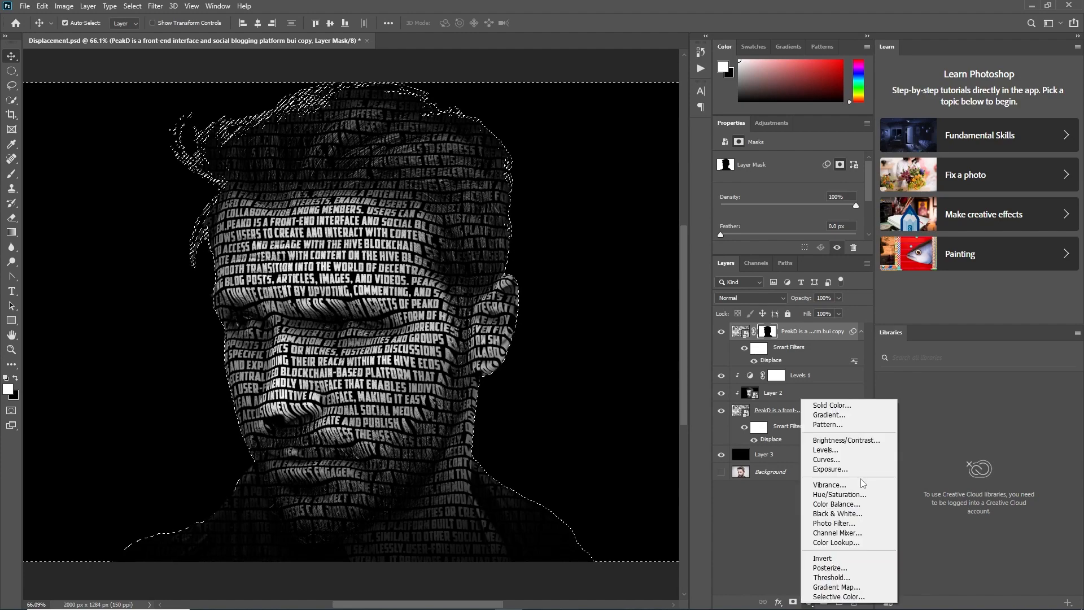
click(793, 402)
click(650, 159)
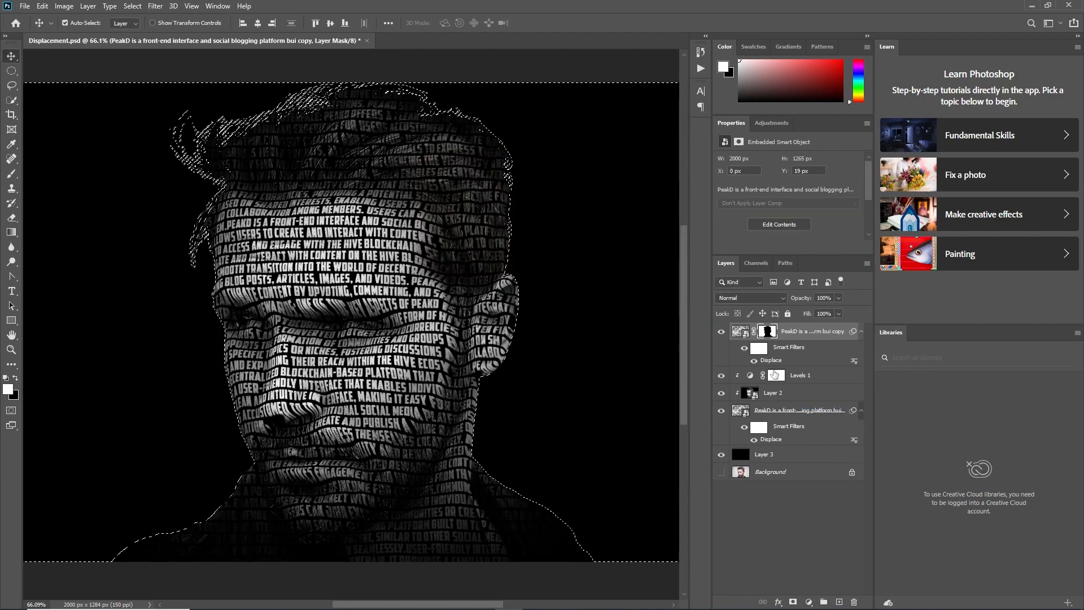
Drop the silhouette selection and add a light-blue Solid Color fill layer above the masked text copy
click(795, 513)
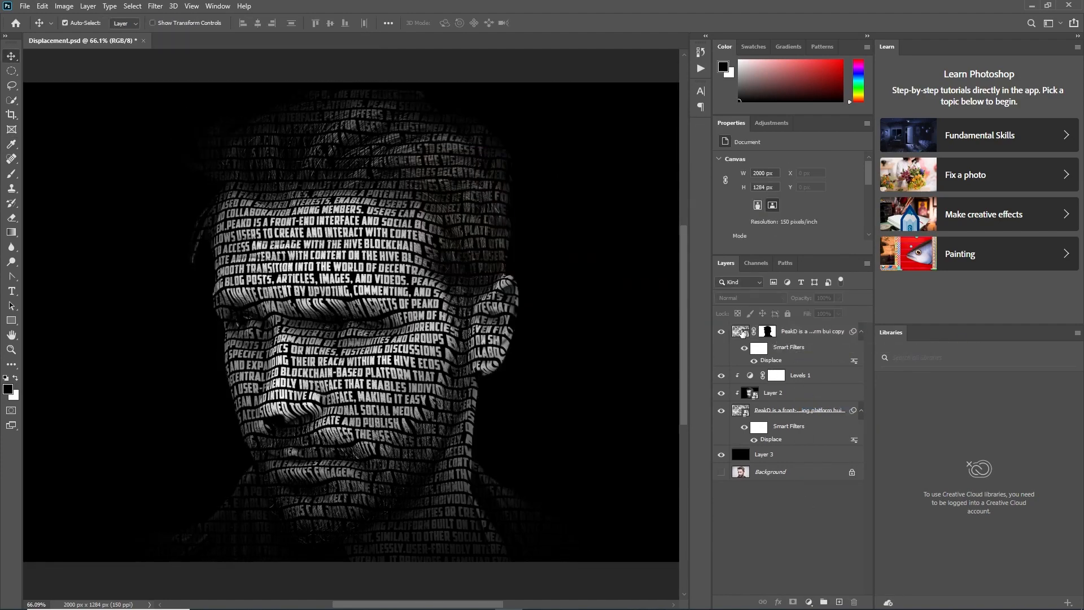
click(779, 338)
click(808, 602)
click(835, 402)
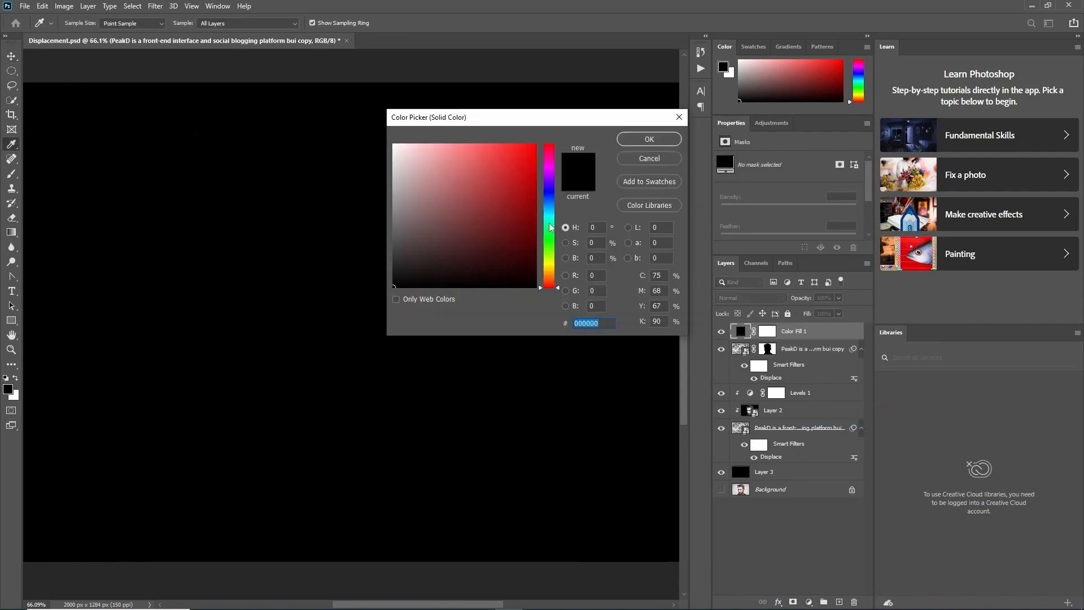
click(550, 210)
drag(487, 151, 453, 138)
key(Return)
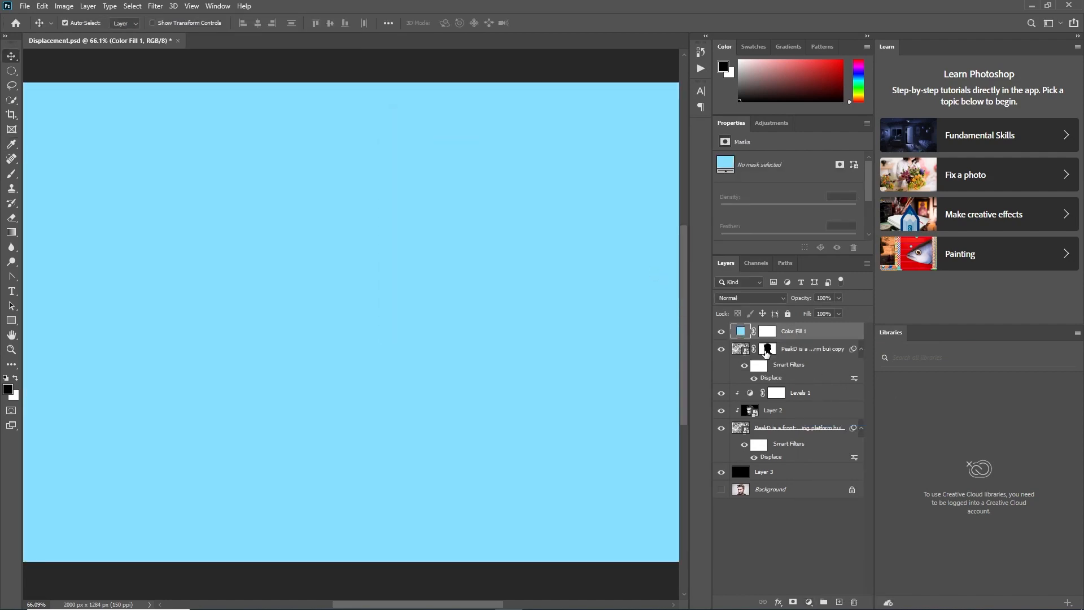
Clip the light-blue fill to the masked text copy and lower its opacity to 41%
right_click(792, 331)
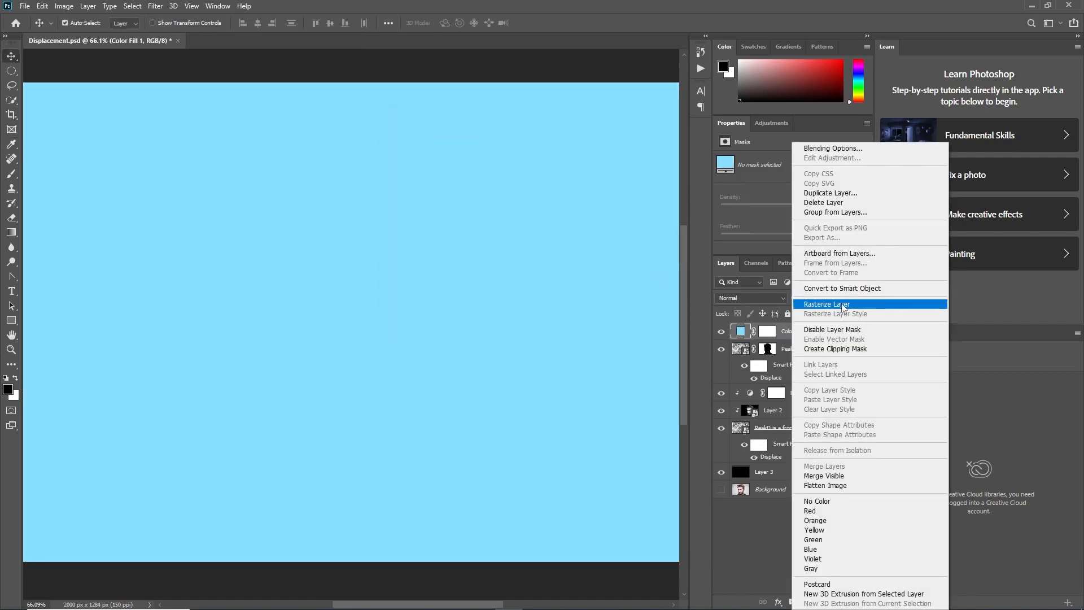
click(822, 305)
click(839, 298)
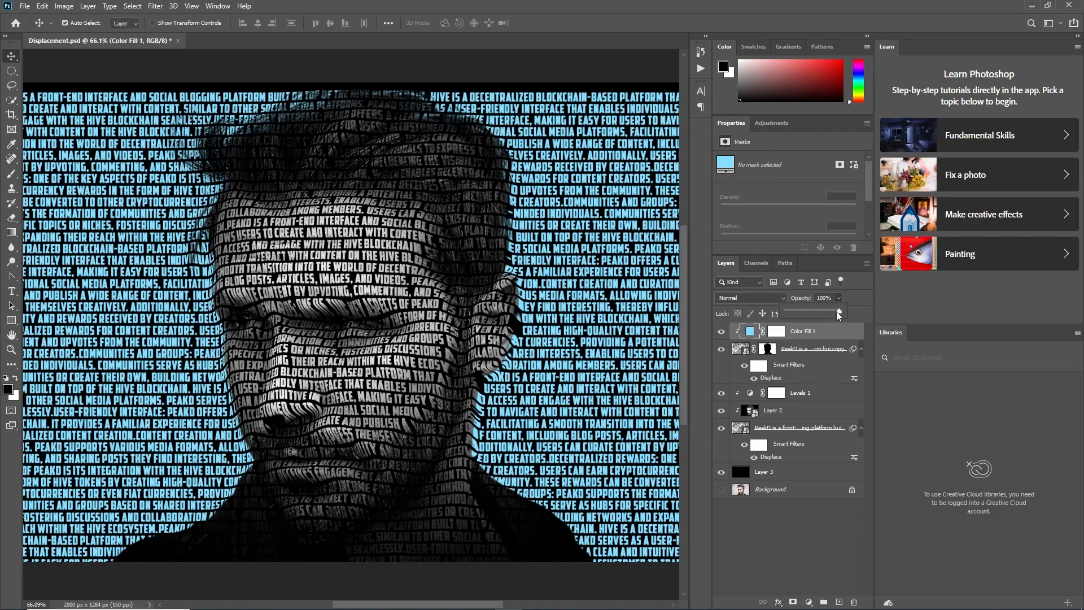
drag(841, 311, 808, 310)
scroll(367, 294, down, 5)
scroll(367, 294, up, 5)
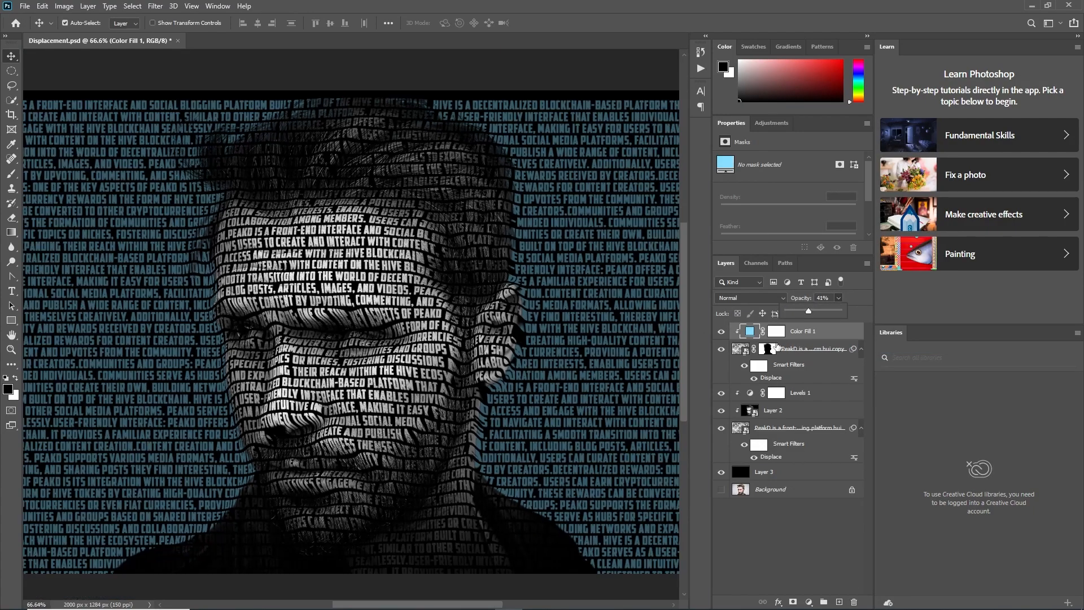
Delete the light-blue color fill layer
click(769, 355)
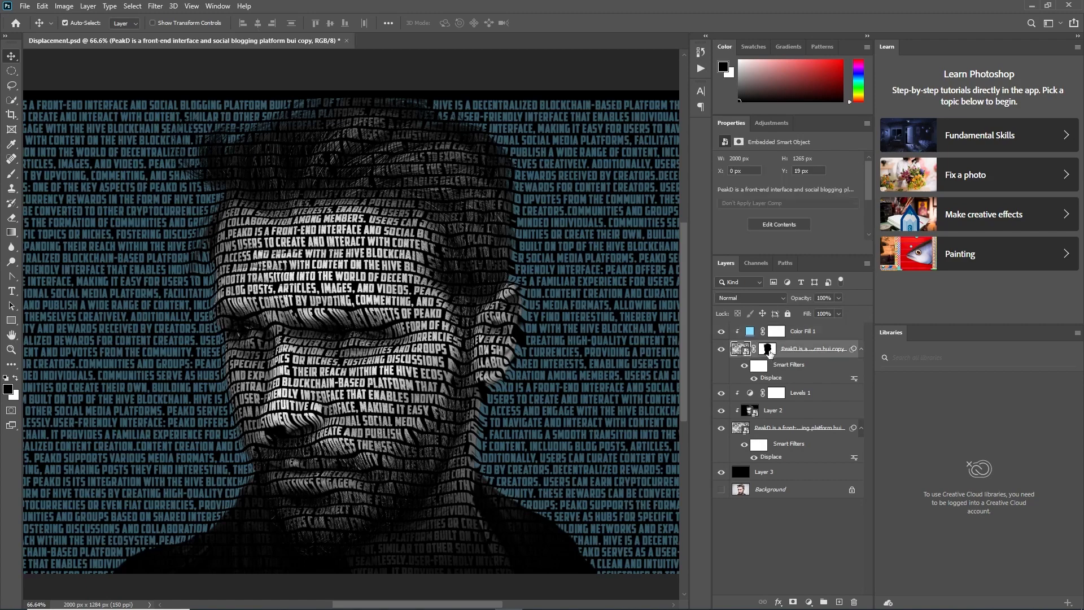
click(769, 353)
click(793, 335)
key(Delete)
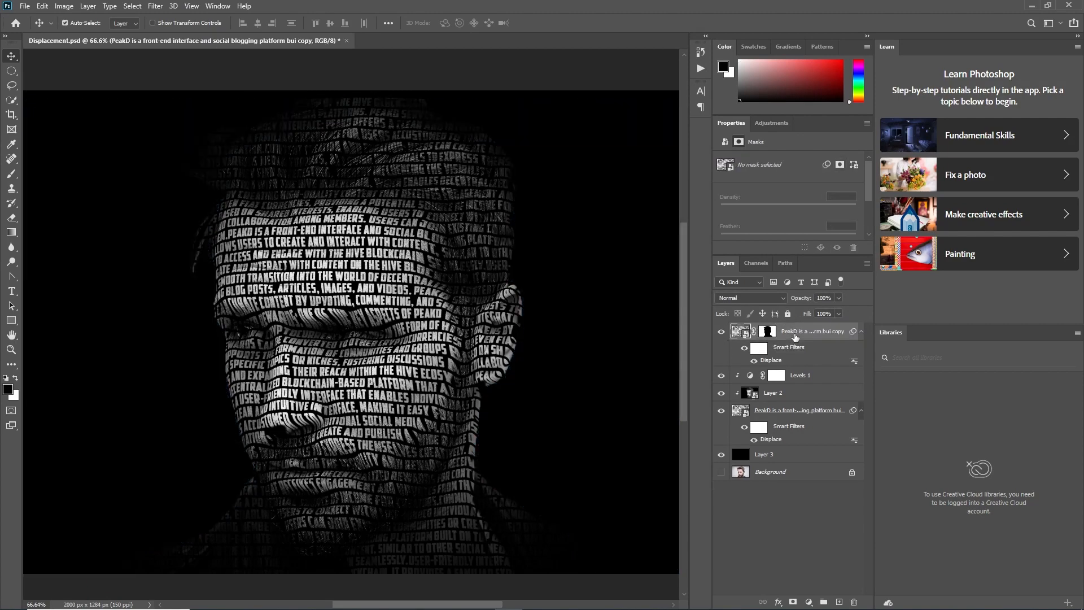
Add an Invert adjustment layer above the masked text copy
click(769, 333)
click(808, 602)
click(812, 556)
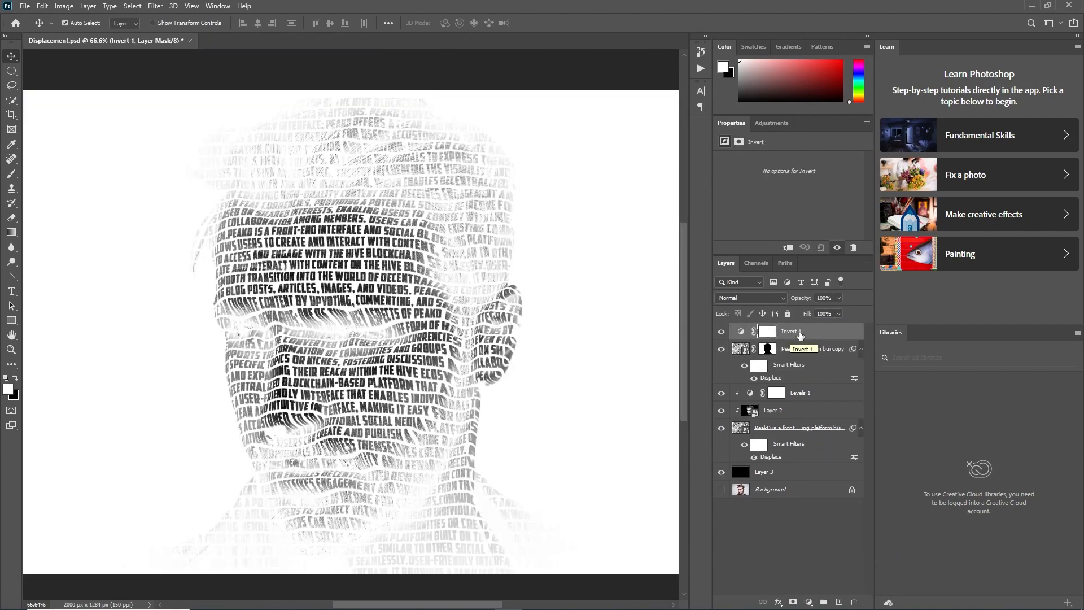
Add a Solid Color fill layer in pale cyan-blue above the Invert adjustment
click(808, 602)
click(821, 399)
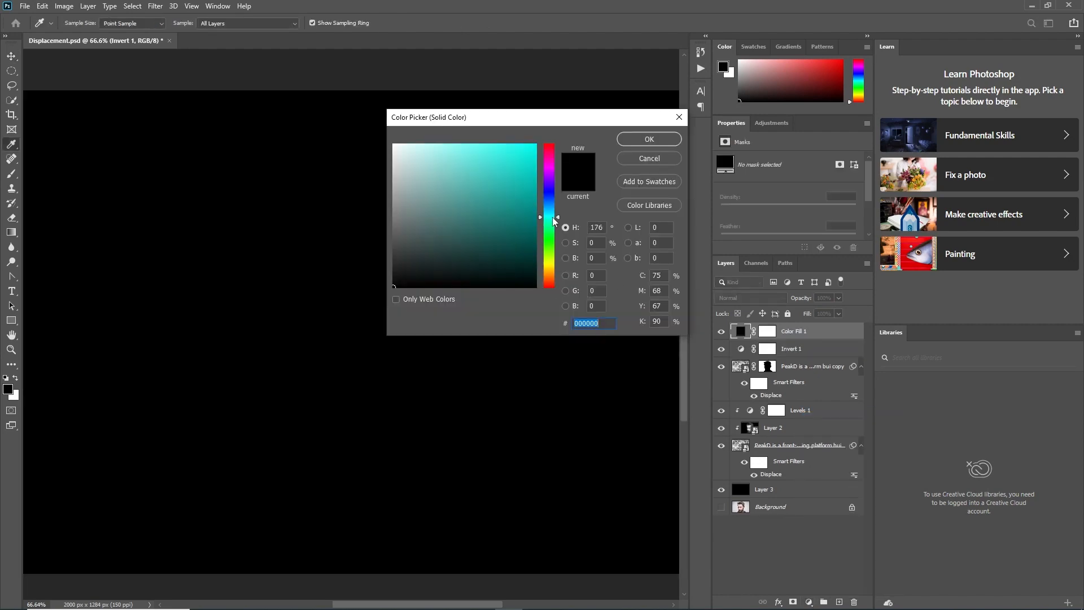
drag(548, 219, 555, 215)
drag(432, 156, 449, 144)
drag(552, 216, 553, 210)
click(649, 139)
Clip both the color fill and the Invert adjustment to the masked text copy
right_click(793, 334)
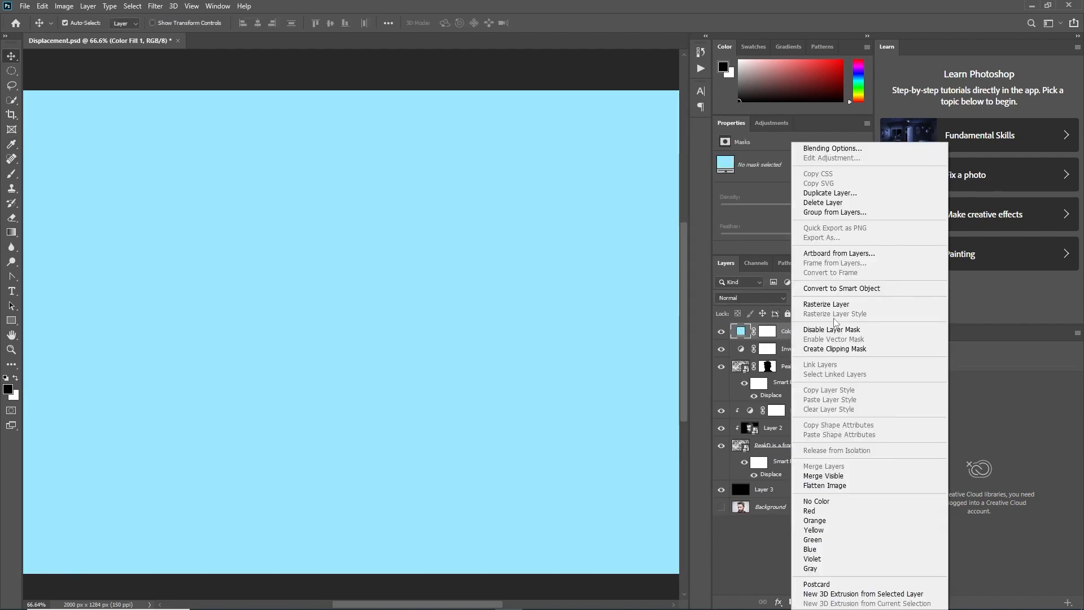
click(818, 351)
right_click(801, 349)
click(830, 350)
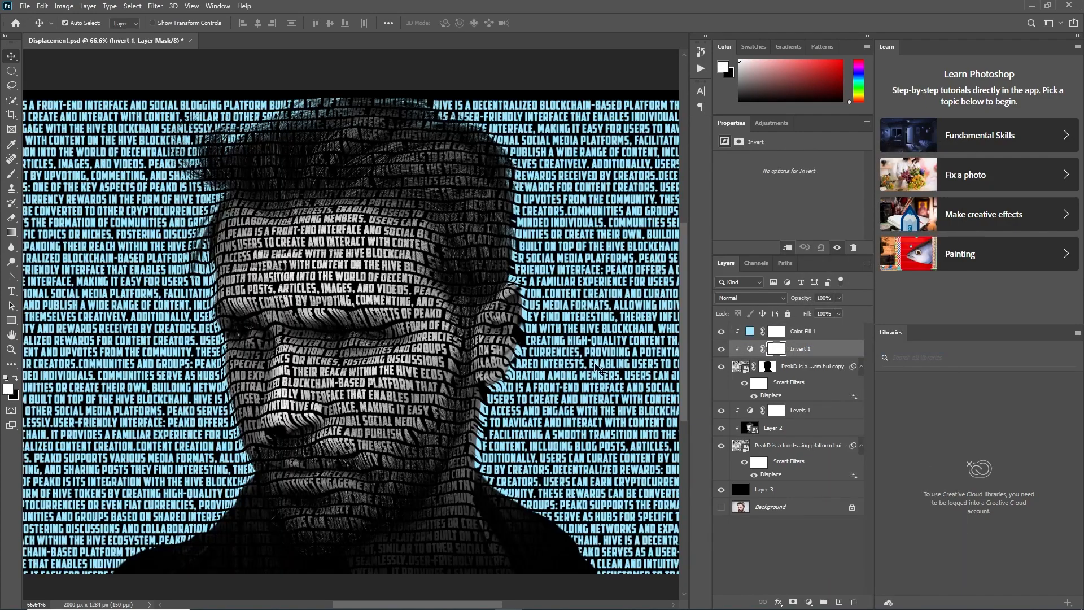
Lower the opacity of the pale-blue color fill layer to about 53%
scroll(537, 346, up, 1)
click(801, 331)
click(838, 298)
mouse_move(841, 311)
mouse_down()
mouse_move(779, 311)
mouse_move(824, 318)
mouse_up()
scroll(501, 358, down, 1)
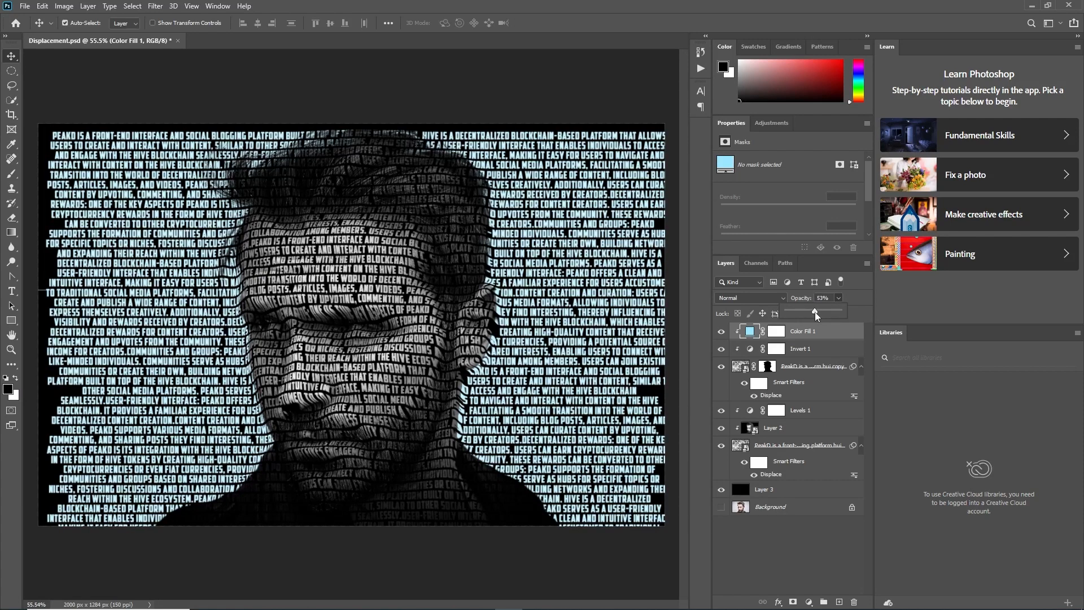
Paint scattered patches of the background text on the color fill's mask using a soft black 45 px brush at 43% opacity
click(776, 331)
key(b)
key(x)
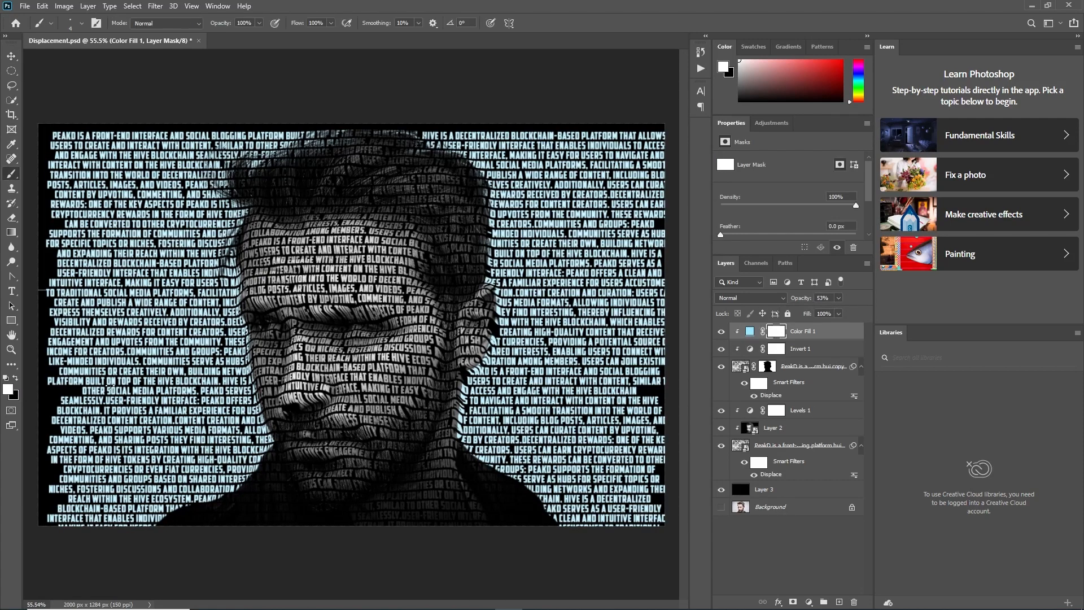
drag(260, 25, 218, 40)
drag(259, 25, 308, 38)
key(x)
key(4)
key(3)
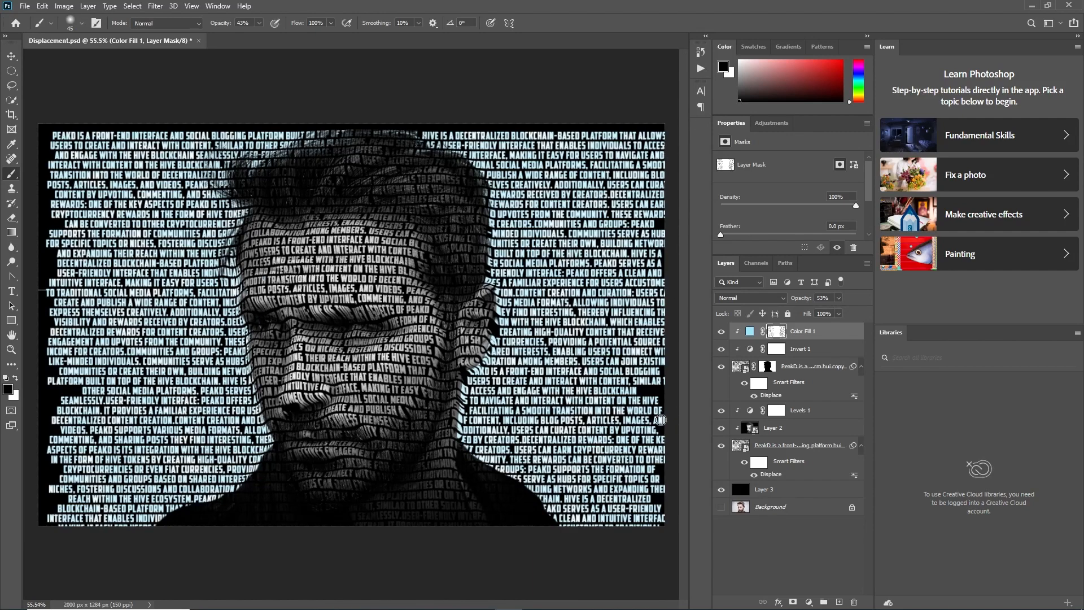
Examine the text portrait's face and background lettering both close up and as a whole
scroll(520, 303, down, 1)
scroll(441, 320, up, 2)
scroll(316, 294, down, 1)
scroll(188, 256, up, 6)
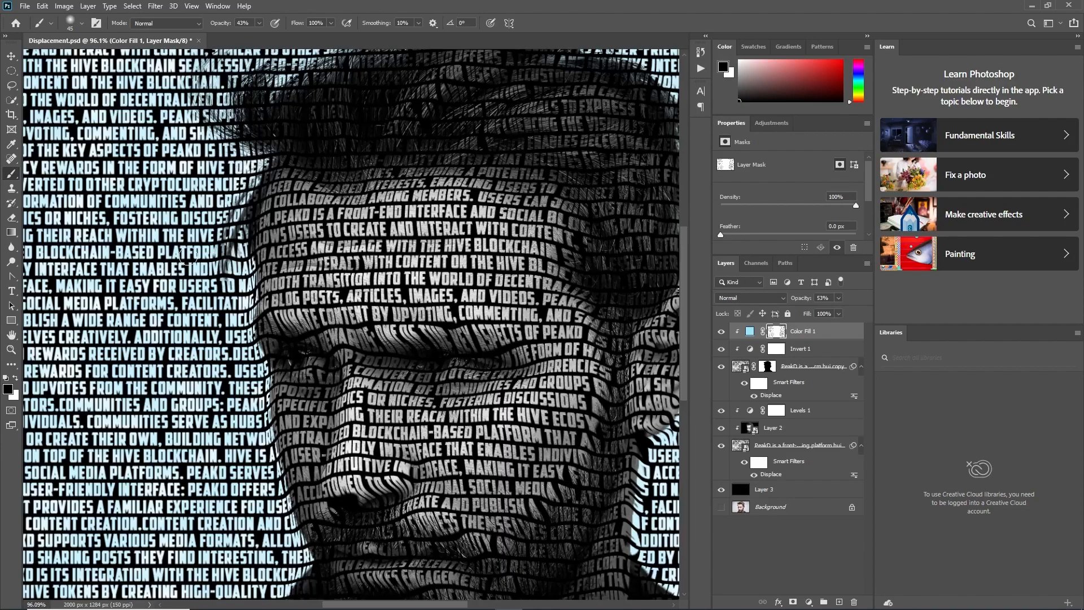
scroll(188, 256, down, 6)
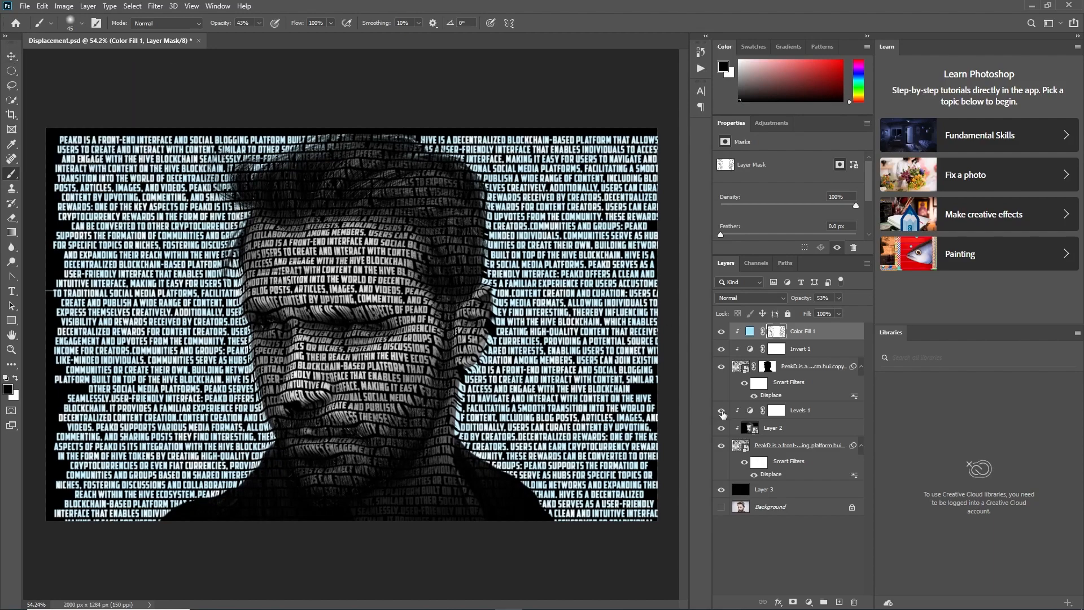
scroll(420, 370, down, 1)
scroll(420, 371, up, 5)
scroll(420, 371, down, 4)
click(774, 432)
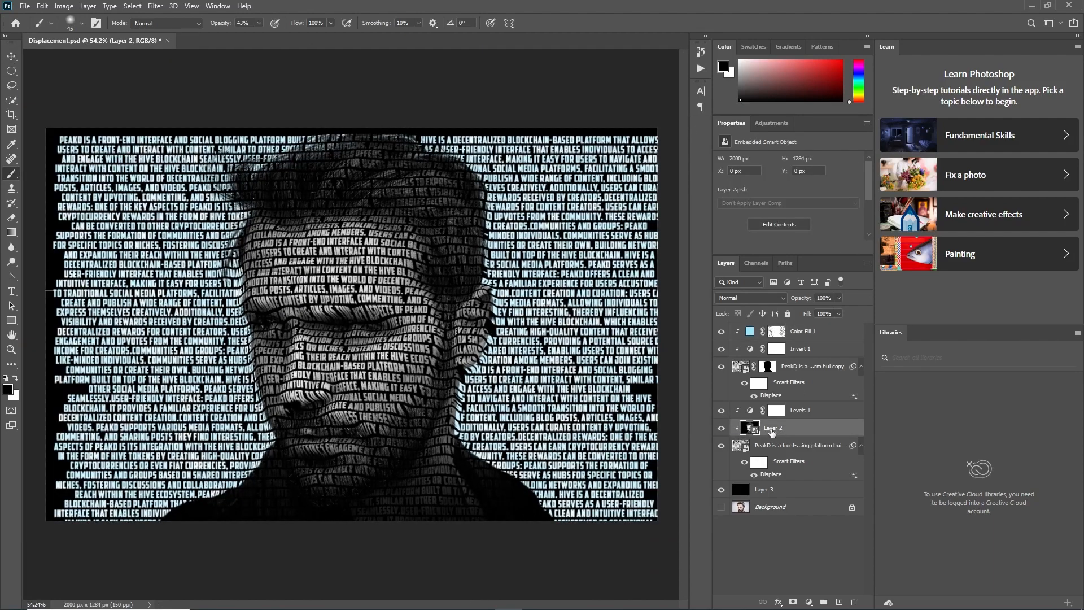
scroll(381, 384, down, 6)
scroll(381, 384, up, 10)
scroll(381, 384, down, 6)
scroll(381, 384, up, 3)
scroll(383, 381, up, 2)
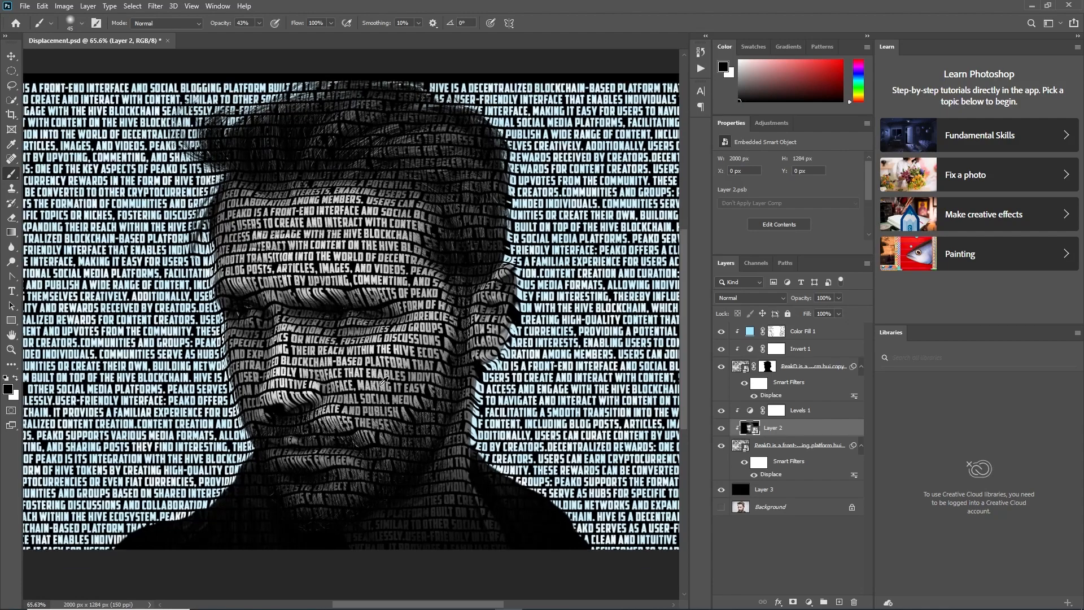
scroll(383, 381, down, 4)
Save the layered document as final.psd in the TEXT PORTRAIT Poster folder
key(ctrl+shift+s)
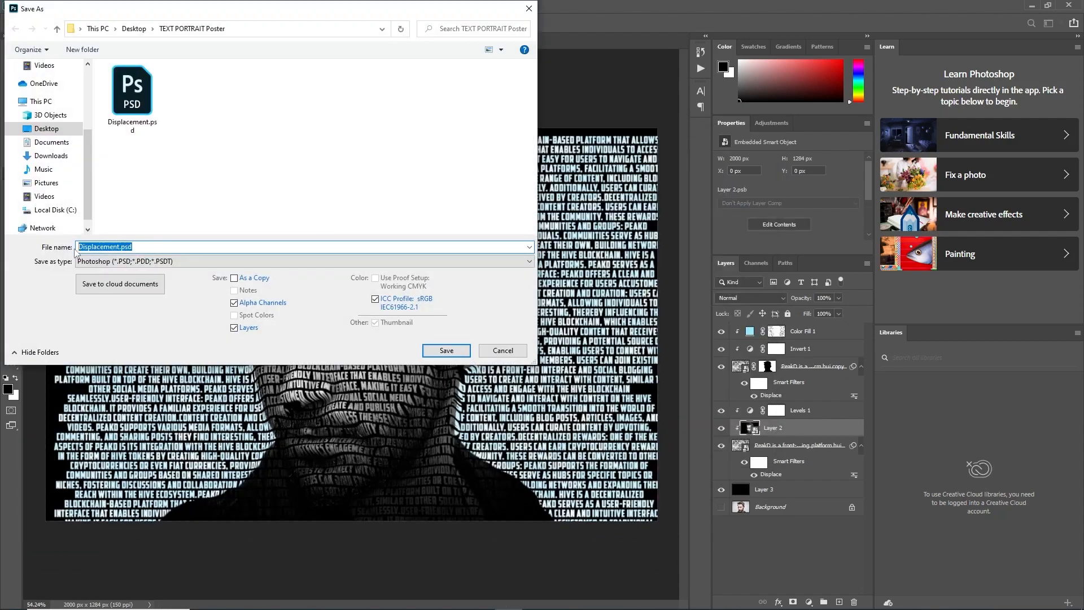
text(final)
click(445, 350)
key(Return)
Save a JPEG version named final in the same folder at maximum quality 12 with the Baseline ("Standard") format
key(ctrl+shift+s)
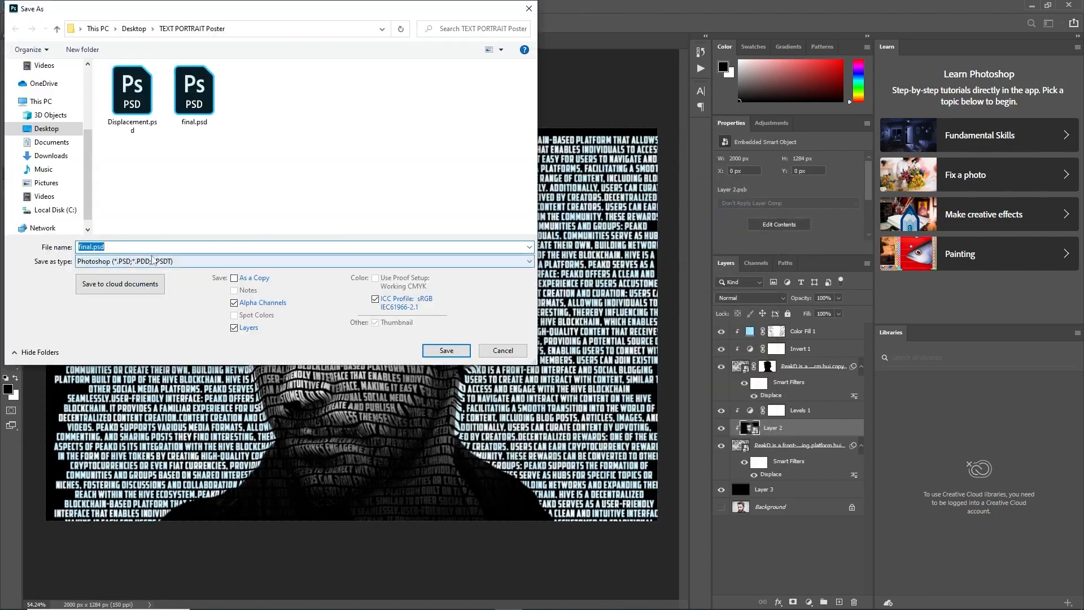
click(305, 261)
click(170, 347)
click(445, 351)
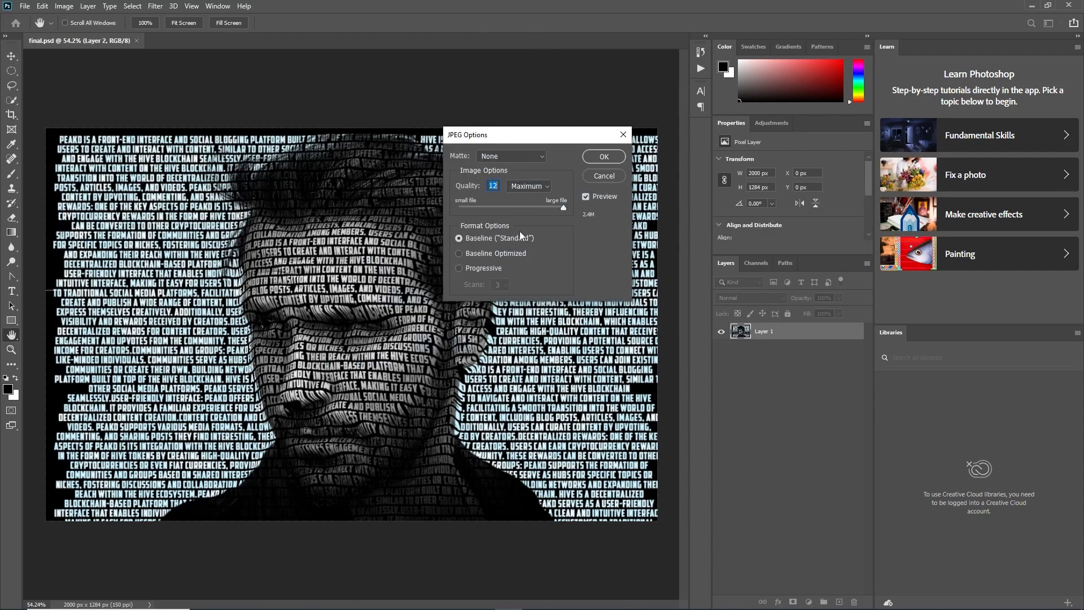
key(Return)
Open the exported final.jpg from its folder in Photos and inspect the face text up close
click(386, 600)
click(354, 336)
double_click(559, 294)
scroll(572, 340, up, 3)
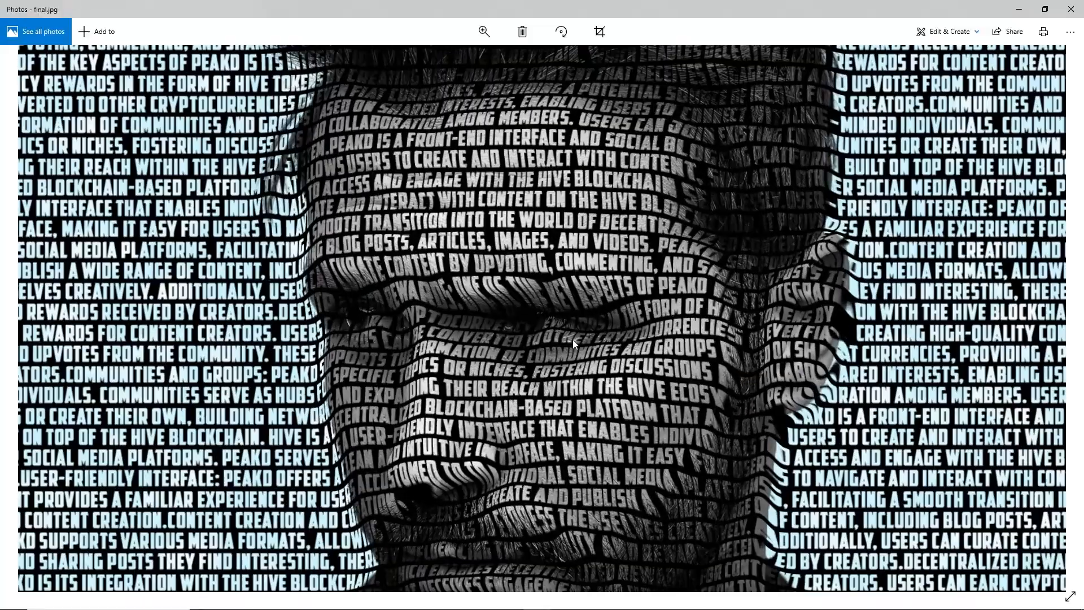